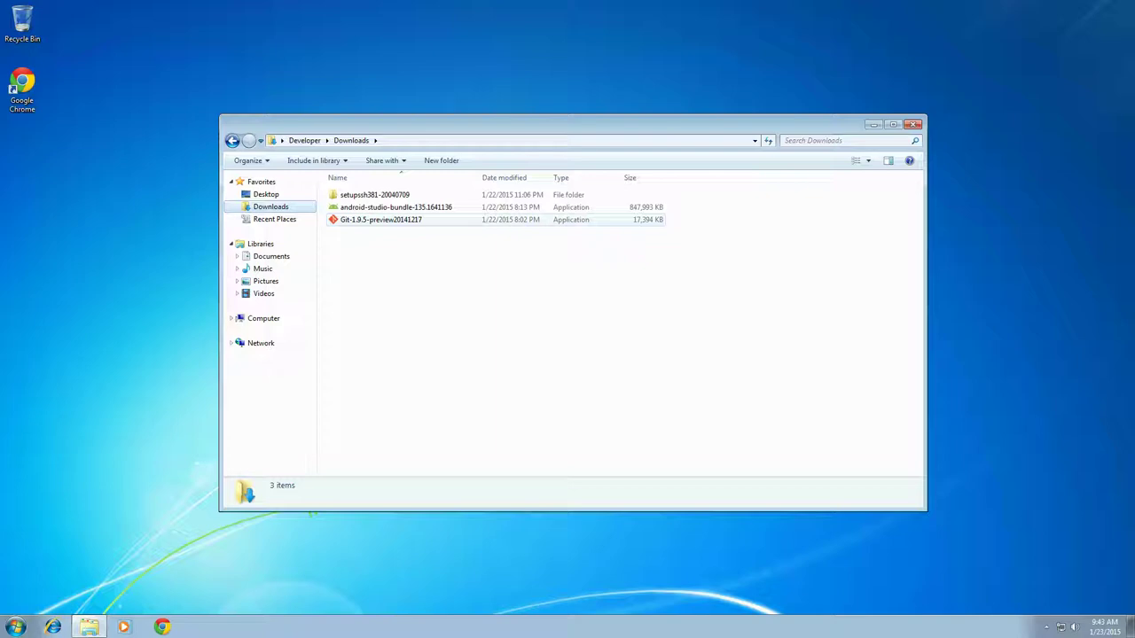
{"action": "left_click_drag", "start_coordinate": [381, 220], "coordinate": [112, 151]}
{"action": "left_click_drag", "start_coordinate": [374, 194], "coordinate": [67, 217]}
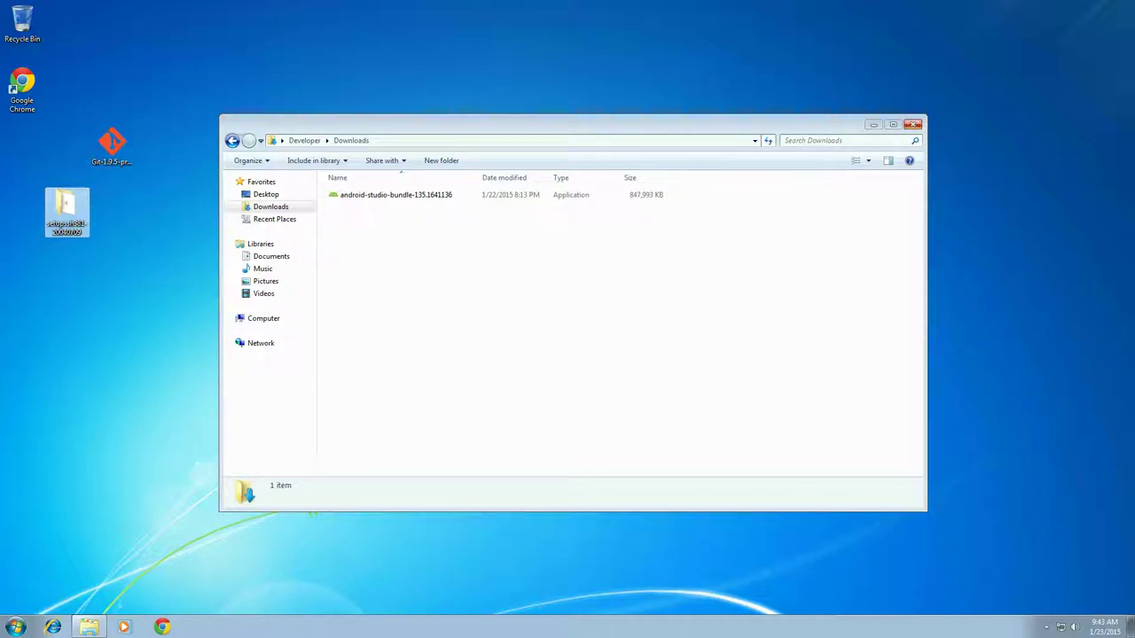
{"action": "left_click", "coordinate": [911, 124]}
Launch Android Studio by searching 'android' in the Start Menu, then select the desktop Git installer
{"action": "left_click", "coordinate": [16, 626]}
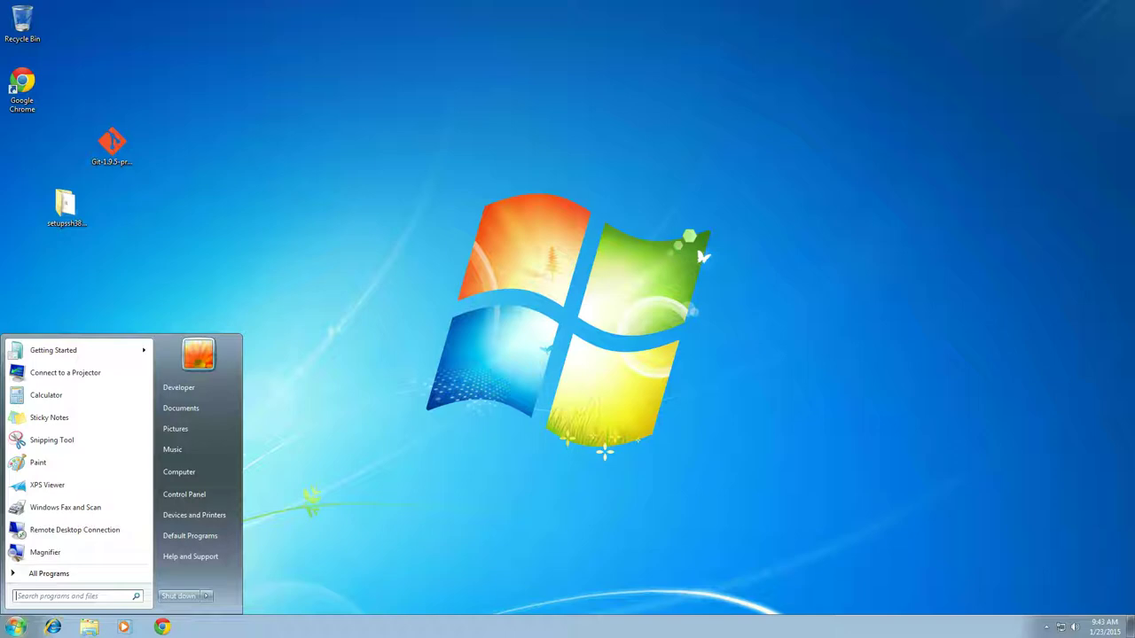
{"action": "type", "text": "android"}
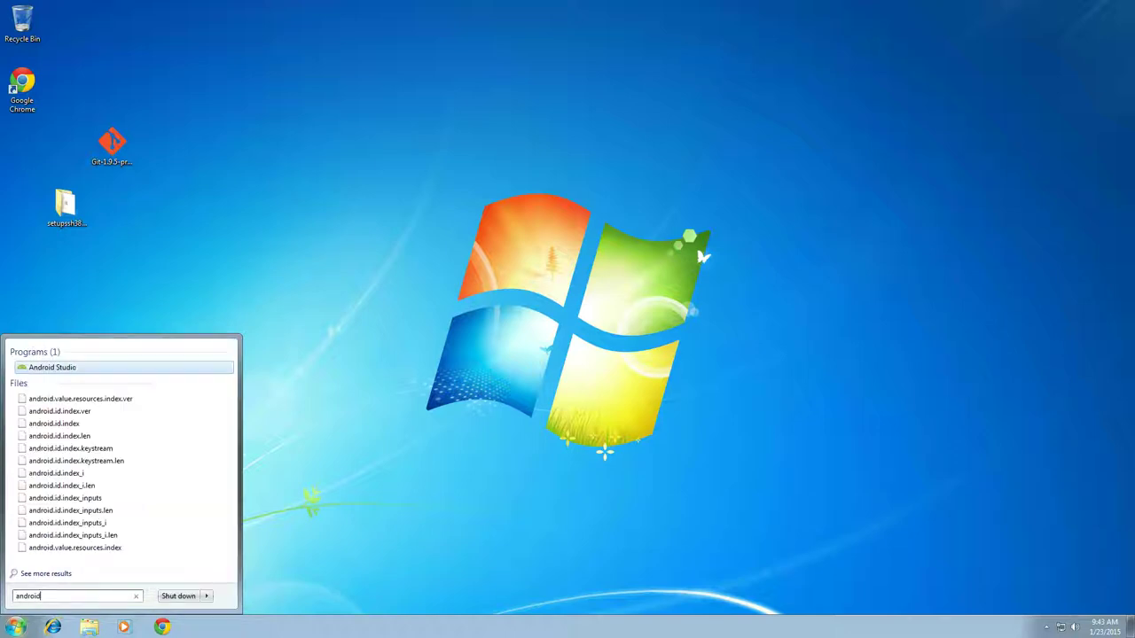
{"action": "key", "text": "Return"}
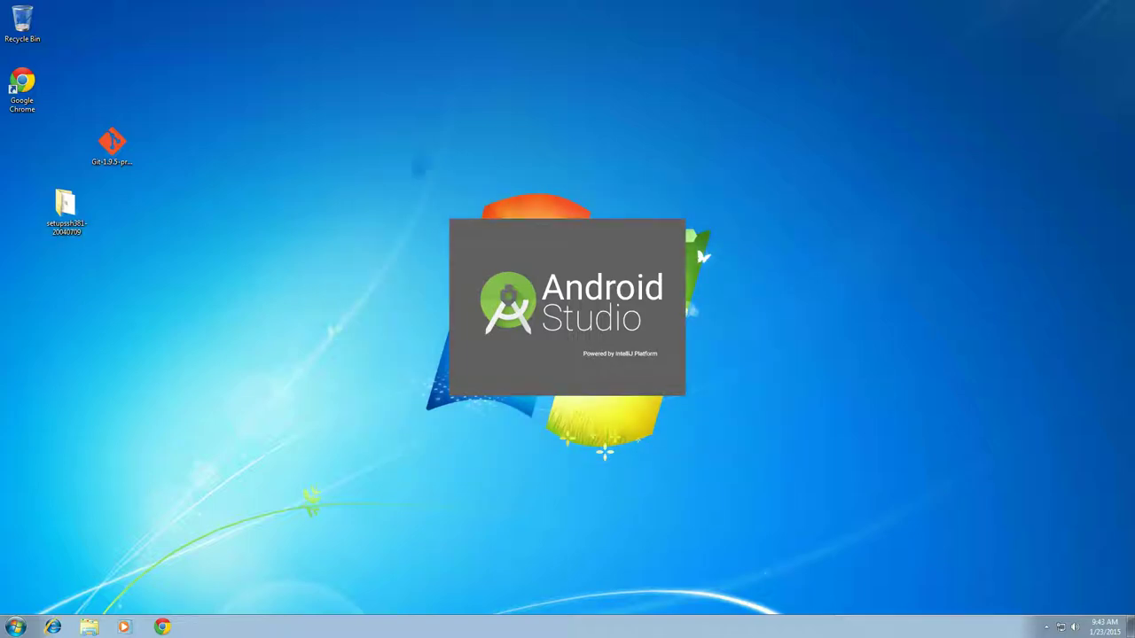
{"action": "left_click", "coordinate": [111, 145]}
Run the Git installer and accept the license, default install location and default components
{"action": "double_click", "coordinate": [112, 144]}
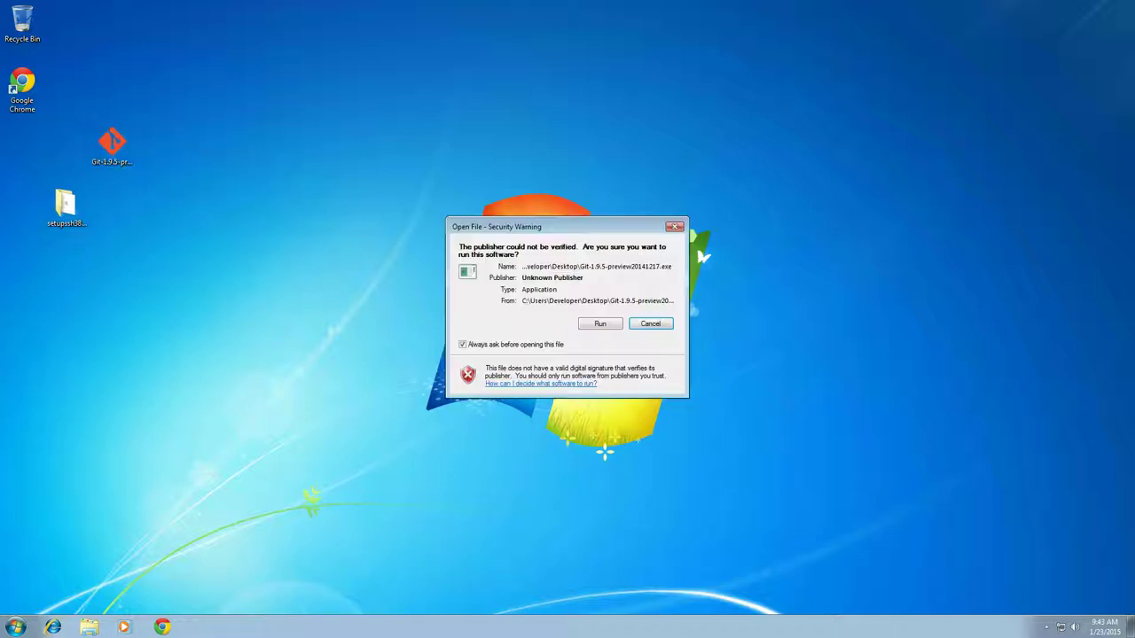
{"action": "key", "text": "Return"}
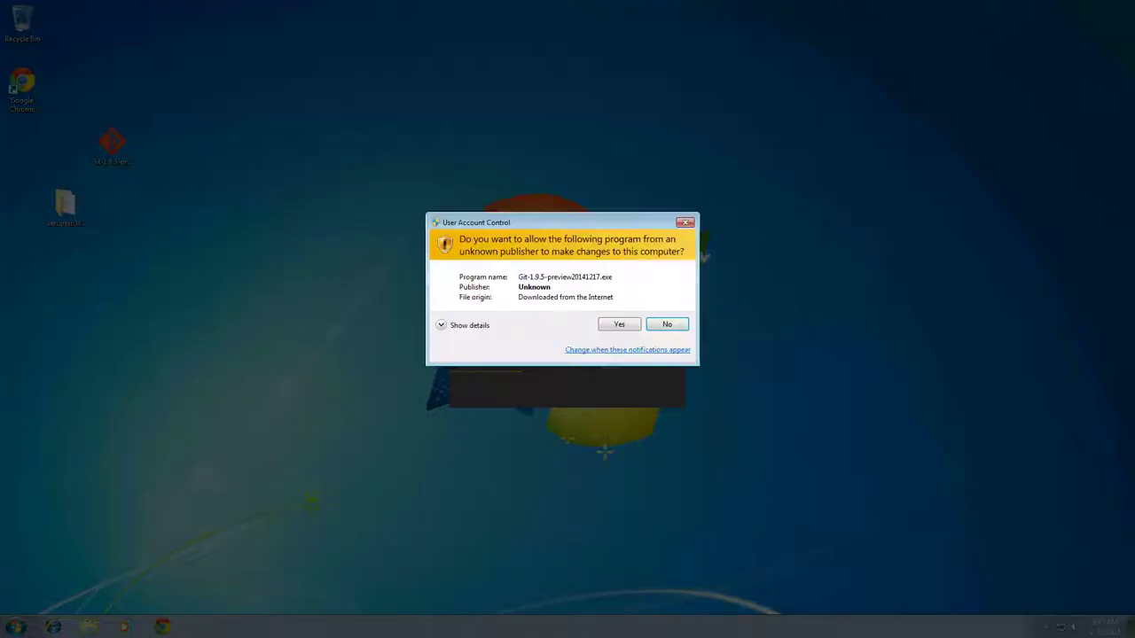
{"action": "key", "text": "alt+y"}
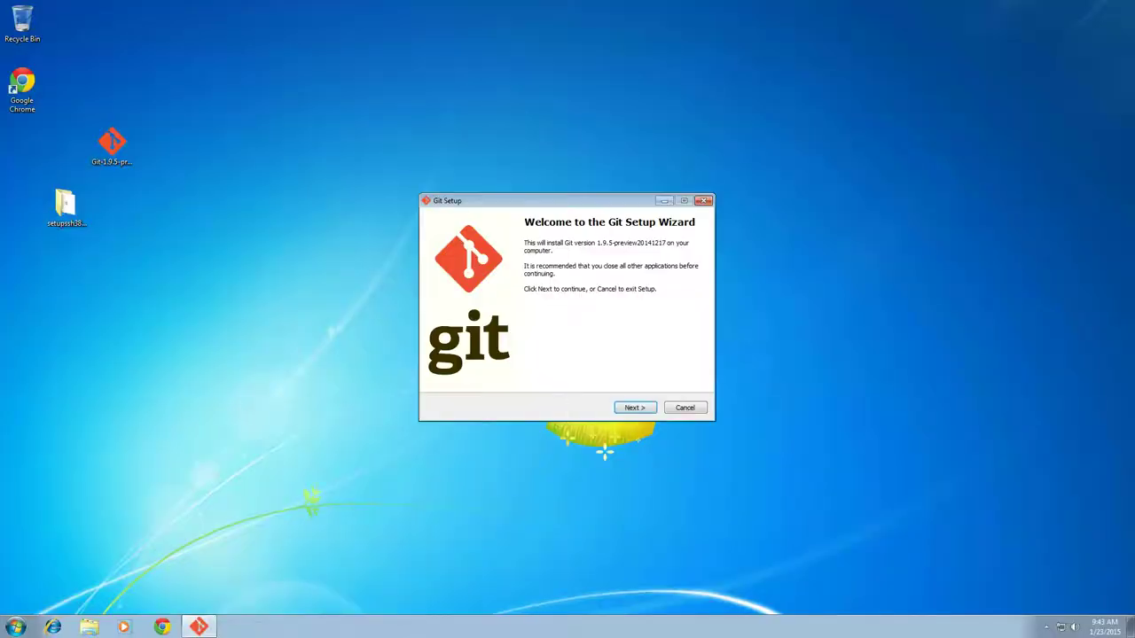
{"action": "key", "text": "Return"}
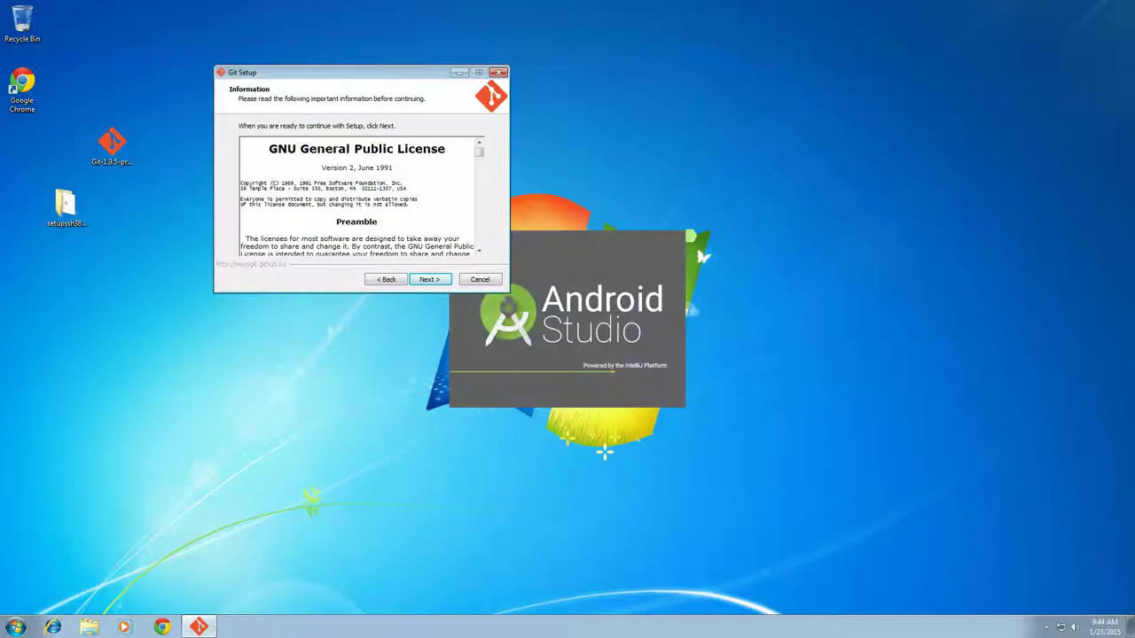
{"action": "key", "text": "Return"}
{"action": "key", "text": "Return"}
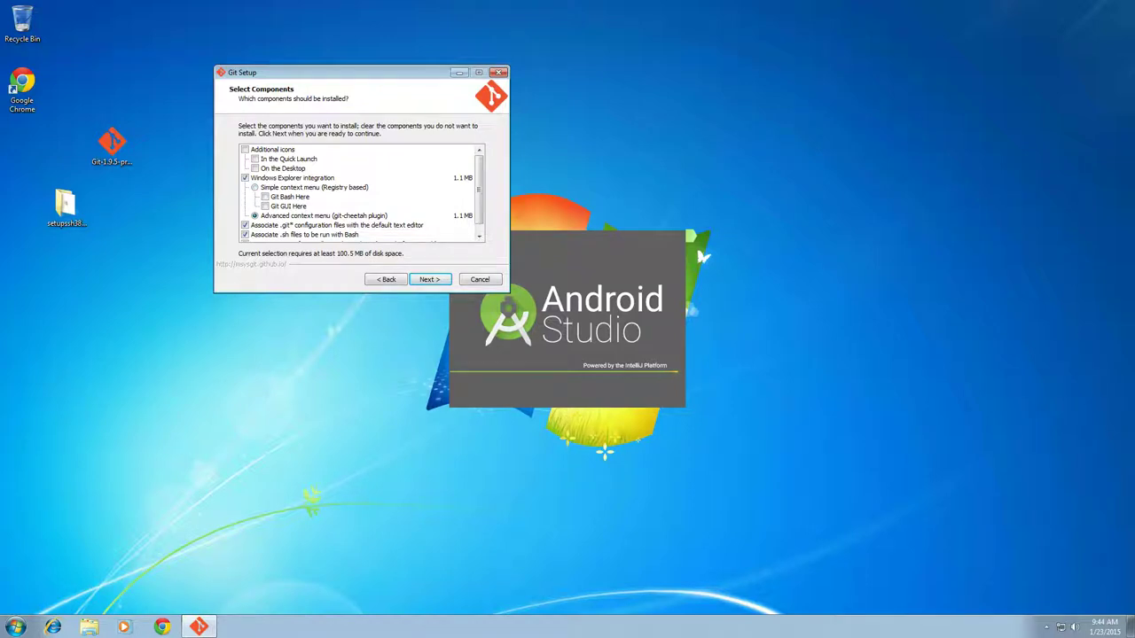
{"action": "scroll", "coordinate": [359, 192], "scroll_direction": "down", "scroll_amount": 1}
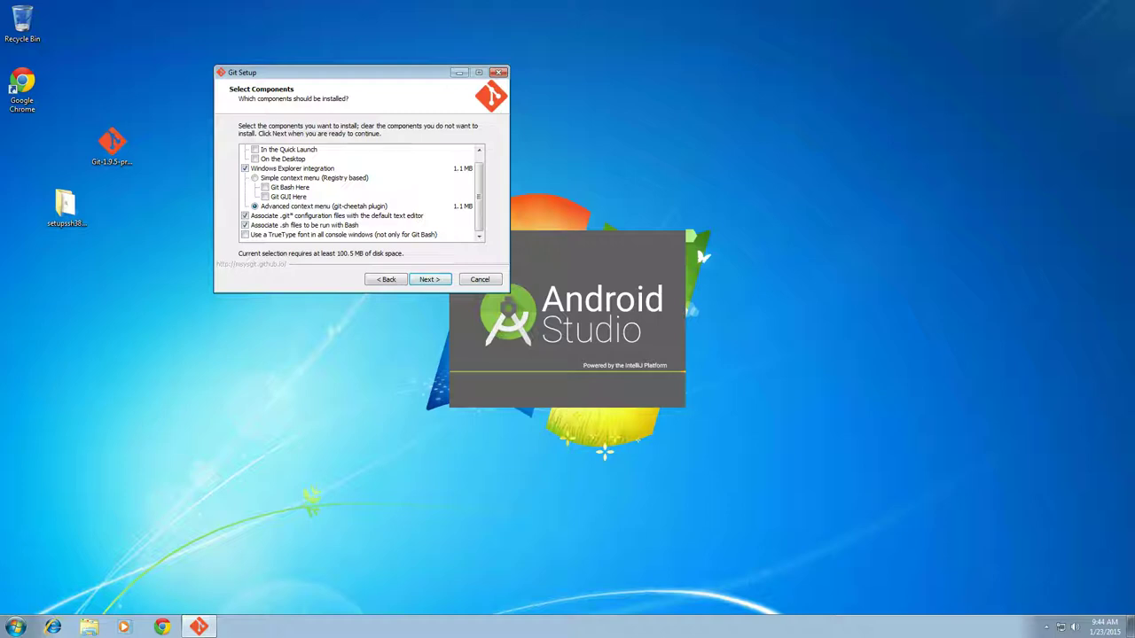
{"action": "key", "text": "Return"}
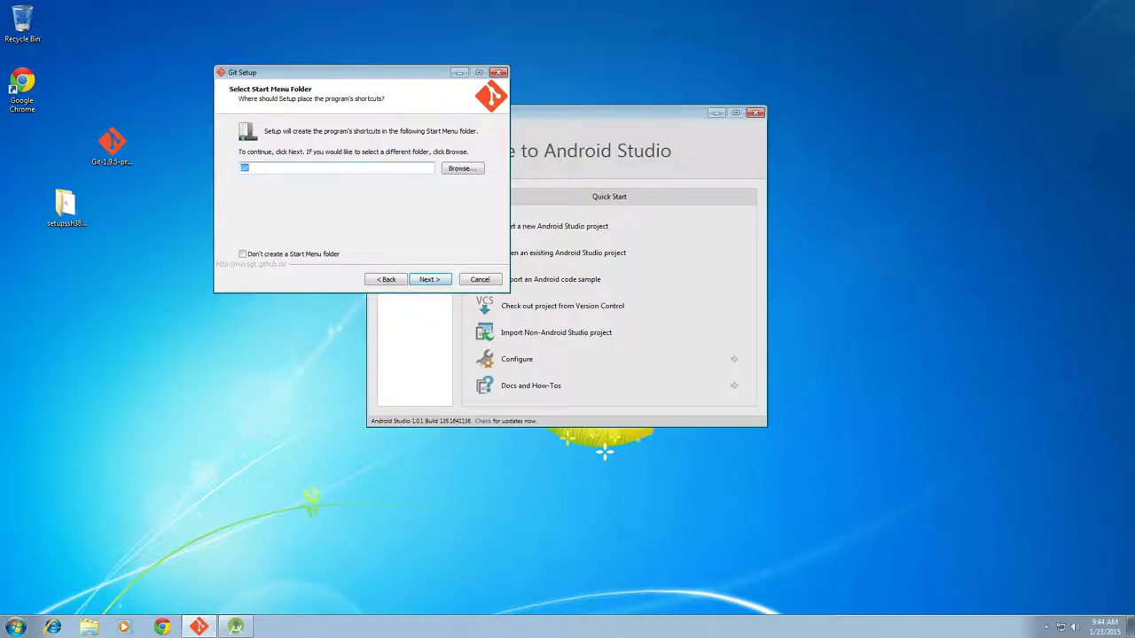
Install Git with 'Use Git from the Windows Command Prompt' and default line endings, then finish
{"action": "key", "text": "Return"}
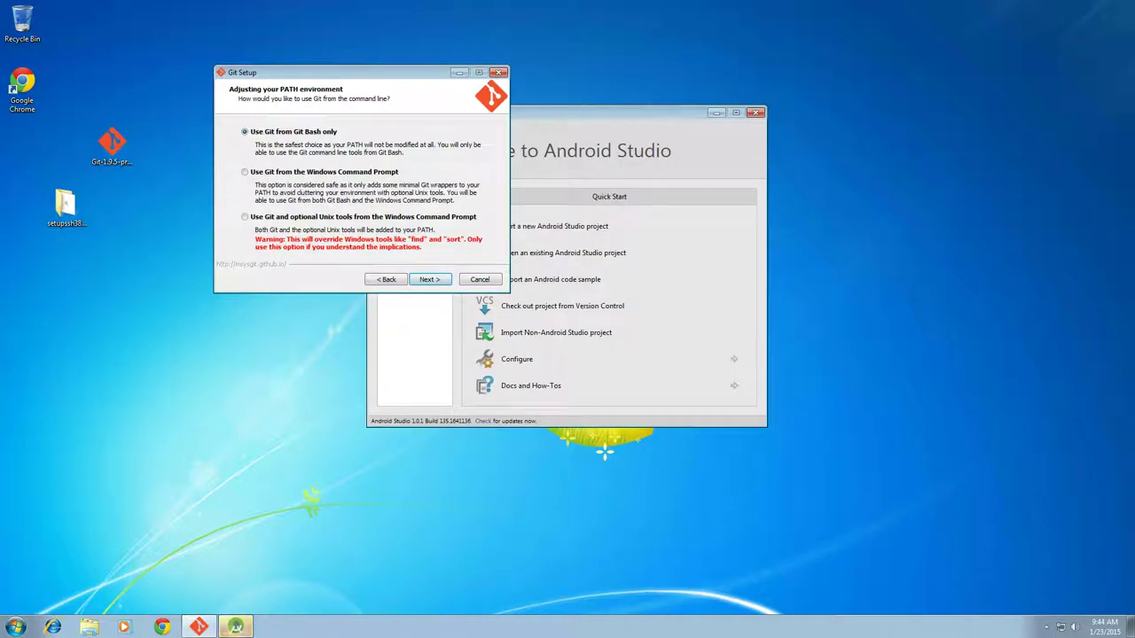
{"action": "key", "text": "Down"}
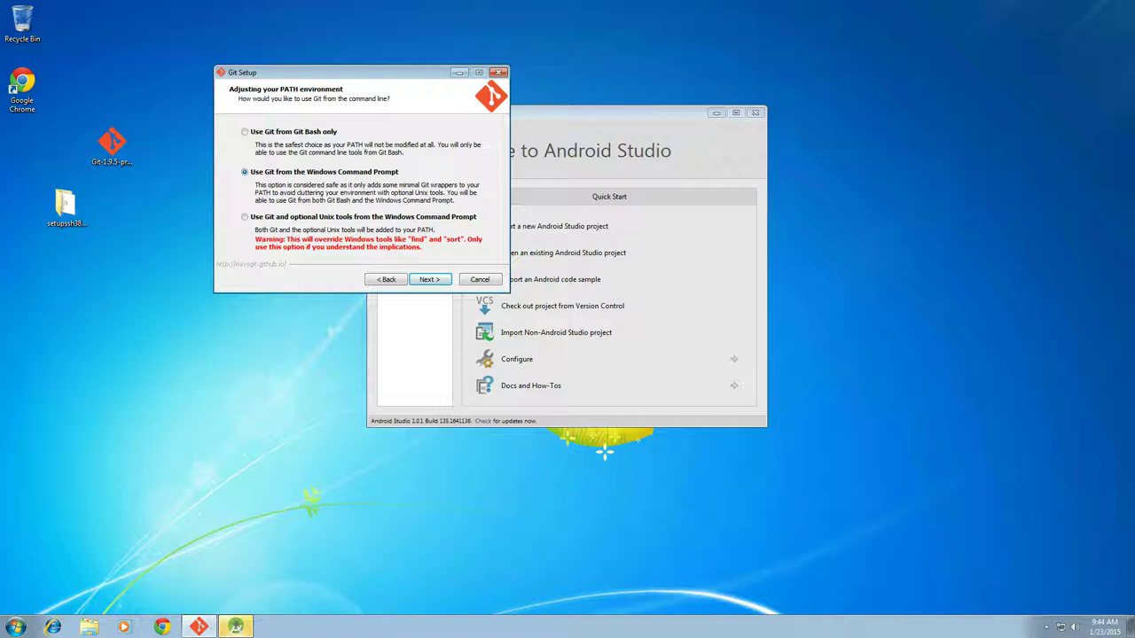
{"action": "key", "text": "Return"}
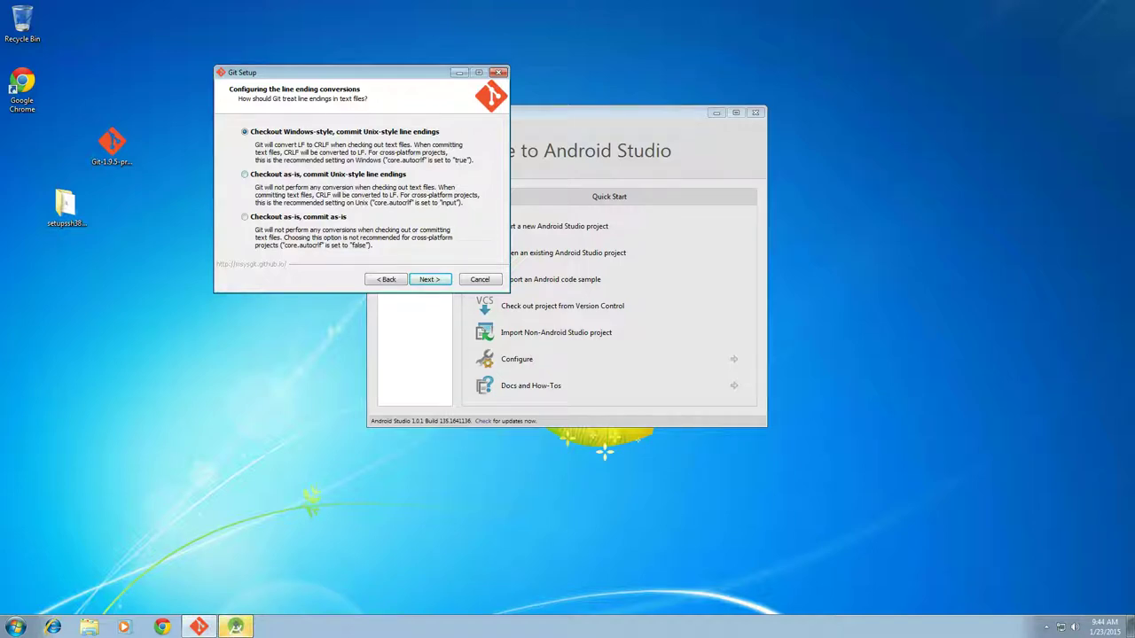
{"action": "key", "text": "Return"}
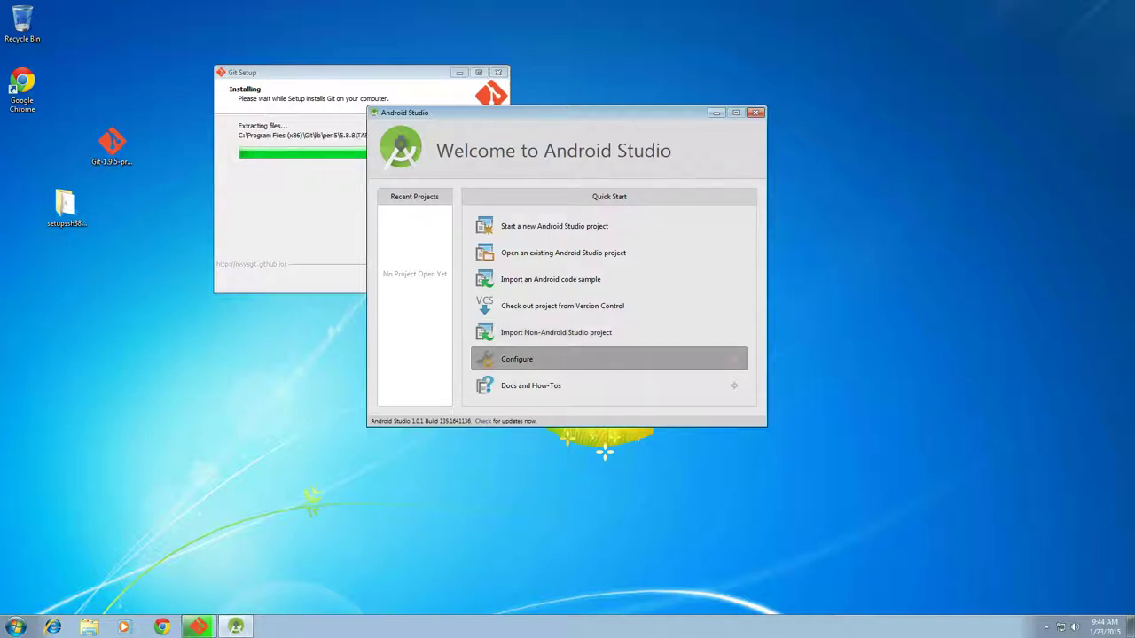
{"action": "left_click", "coordinate": [517, 358]}
{"action": "left_click_drag", "start_coordinate": [549, 112], "coordinate": [788, 134]}
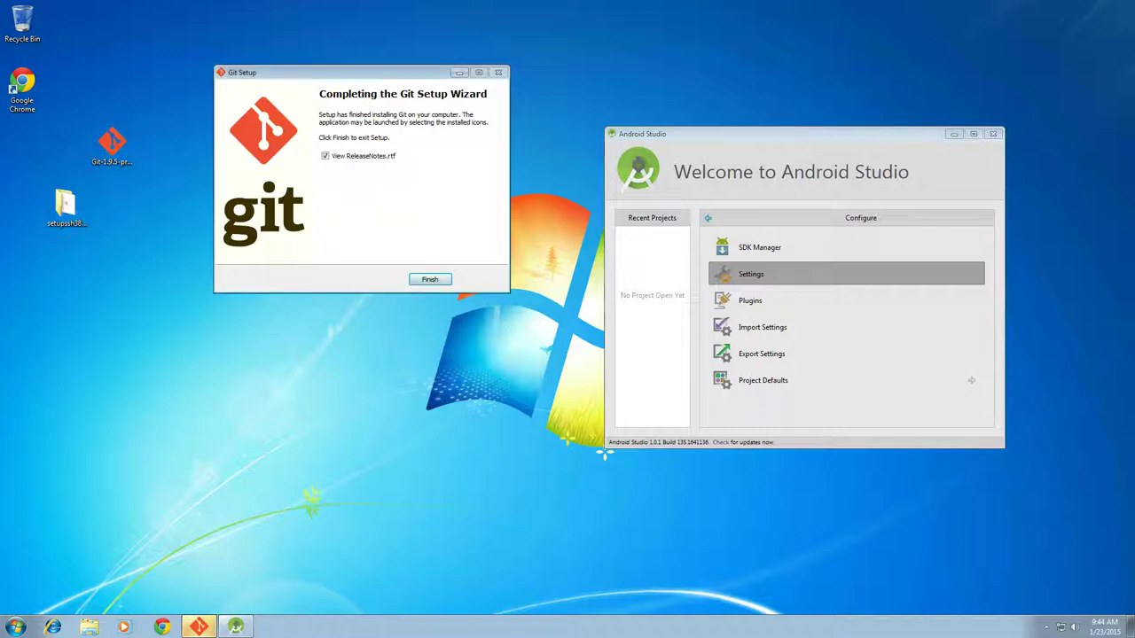
{"action": "key", "text": "Return"}
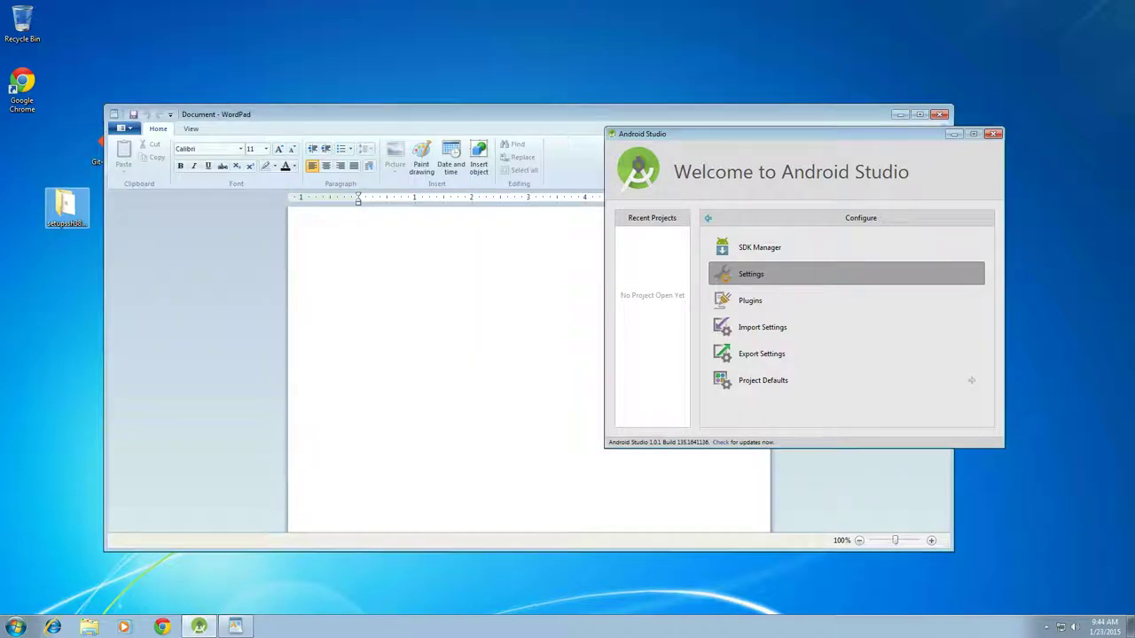
Test C:\Program Files (x86)\Git\cmd\git.exe under Settings > Version Control > Git, then close Settings
{"action": "left_click", "coordinate": [751, 274]}
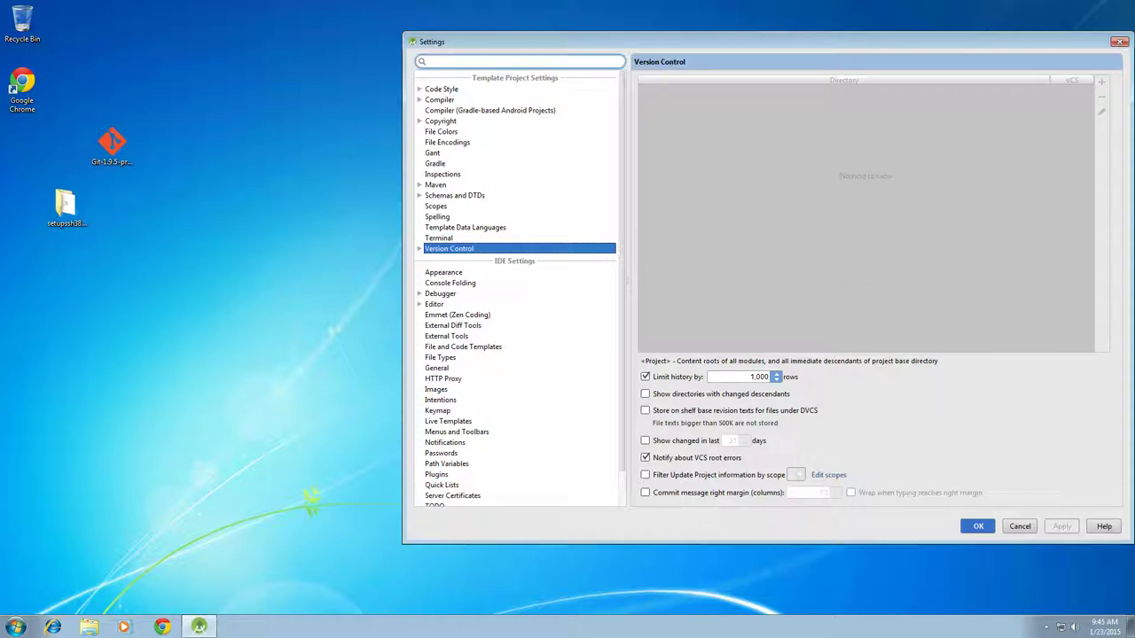
{"action": "type", "text": "Git"}
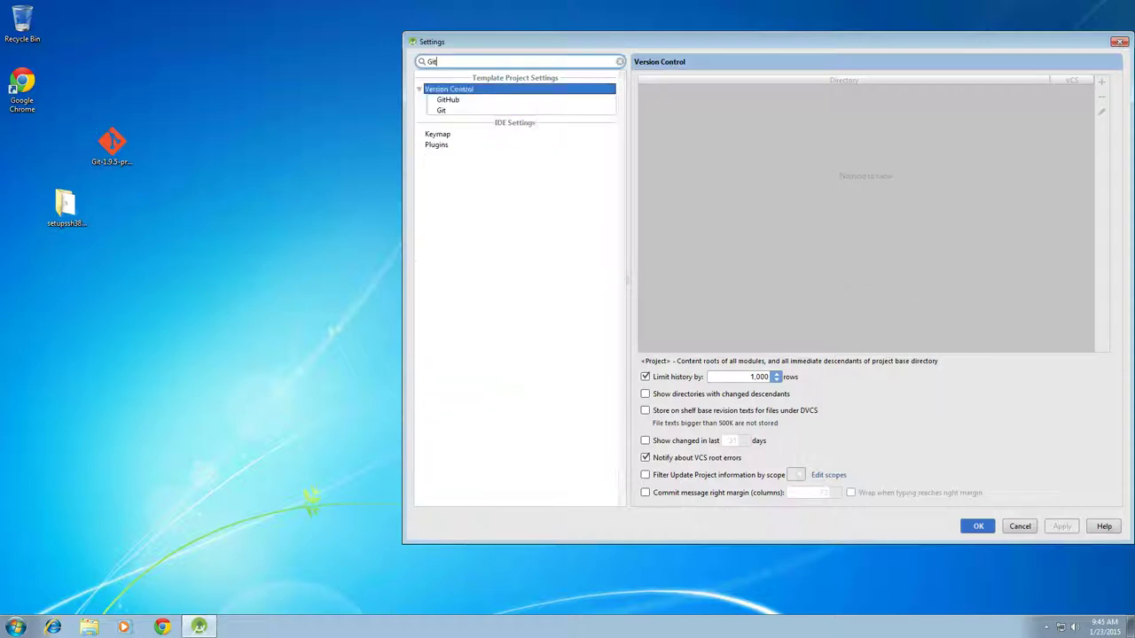
{"action": "left_click", "coordinate": [441, 110]}
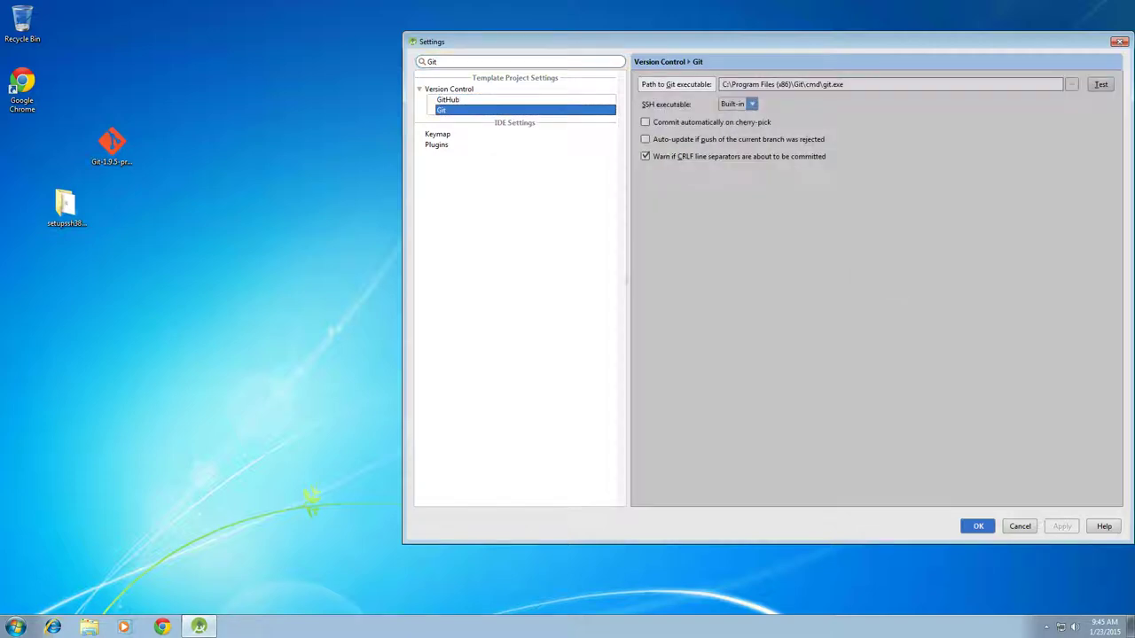
{"action": "left_click", "coordinate": [1100, 85]}
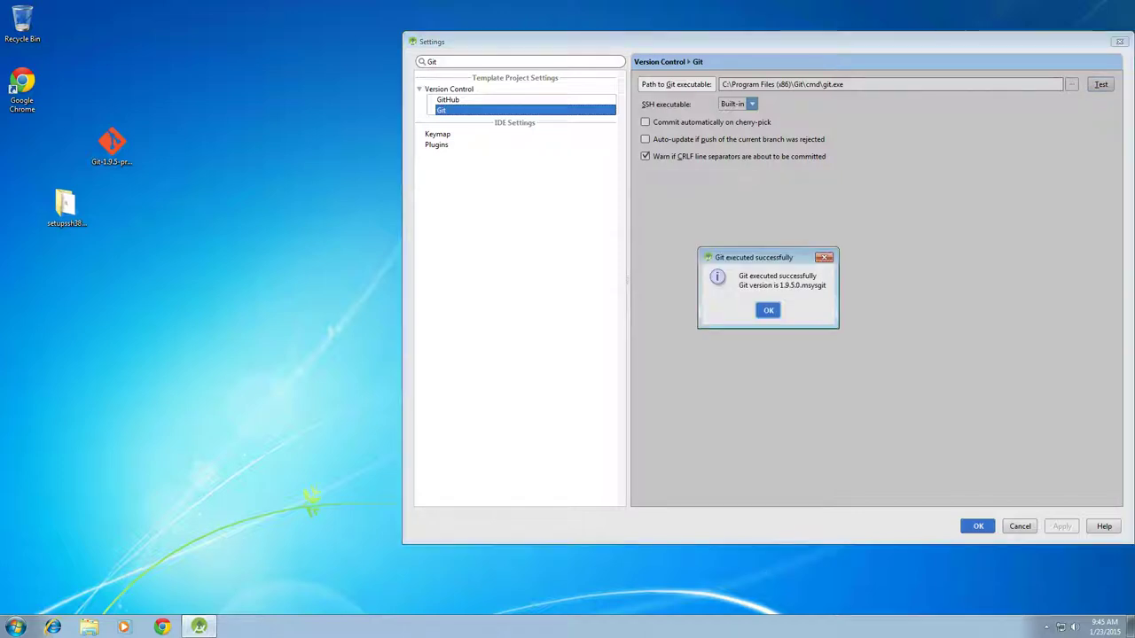
{"action": "key", "text": "Return"}
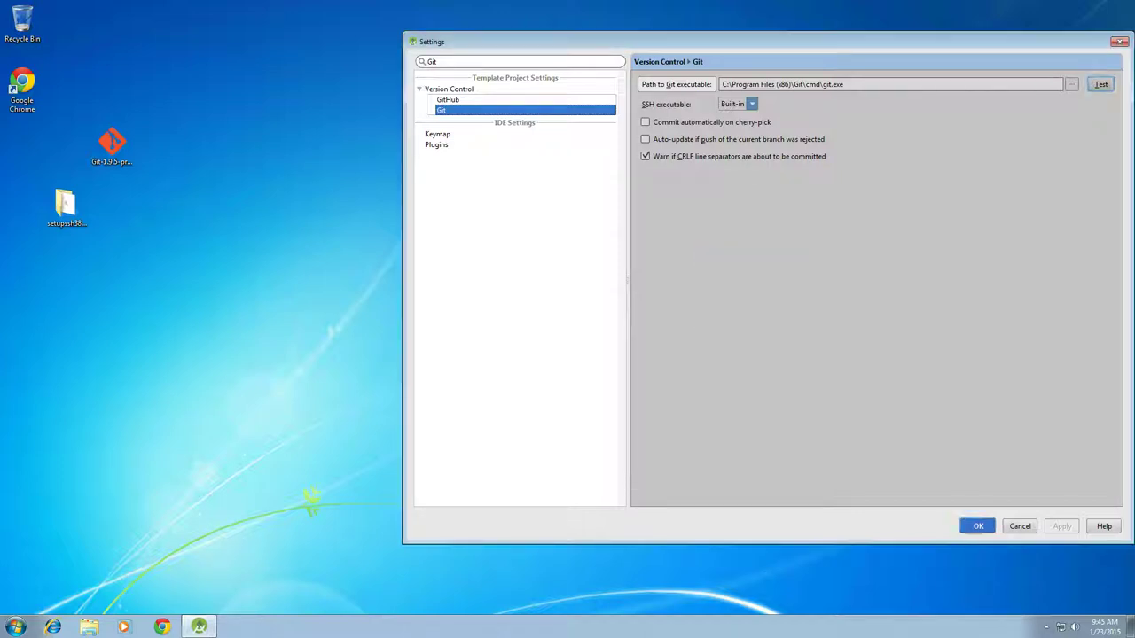
{"action": "key", "text": "Return"}
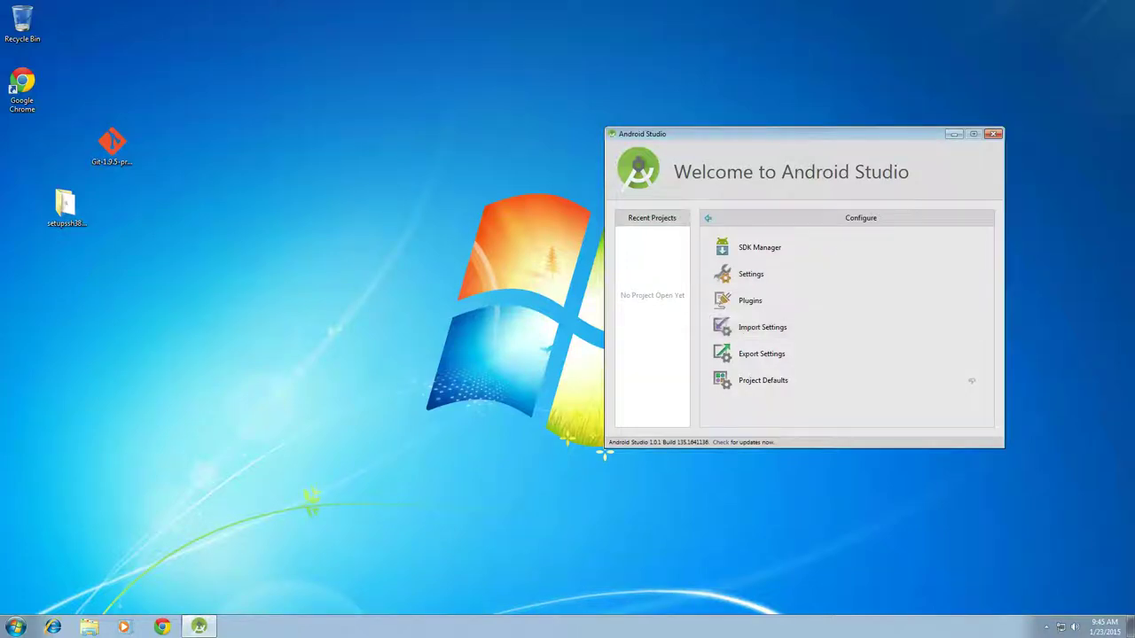
{"action": "left_click", "coordinate": [707, 217]}
{"action": "left_click", "coordinate": [80, 266]}
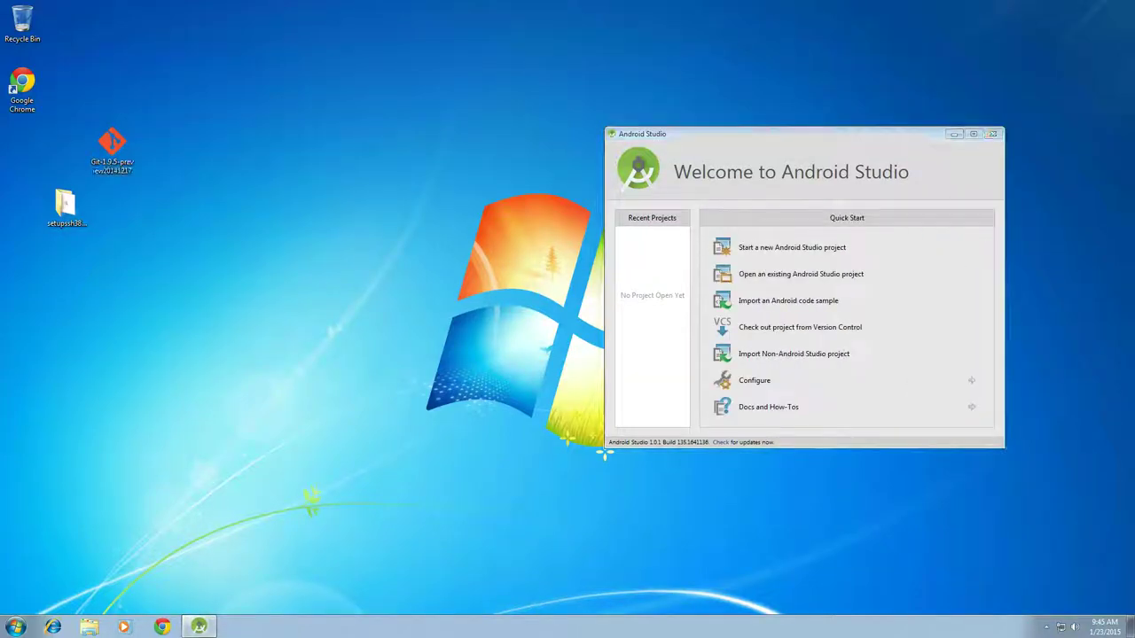
{"action": "double_click", "coordinate": [65, 206]}
{"action": "double_click", "coordinate": [353, 194]}
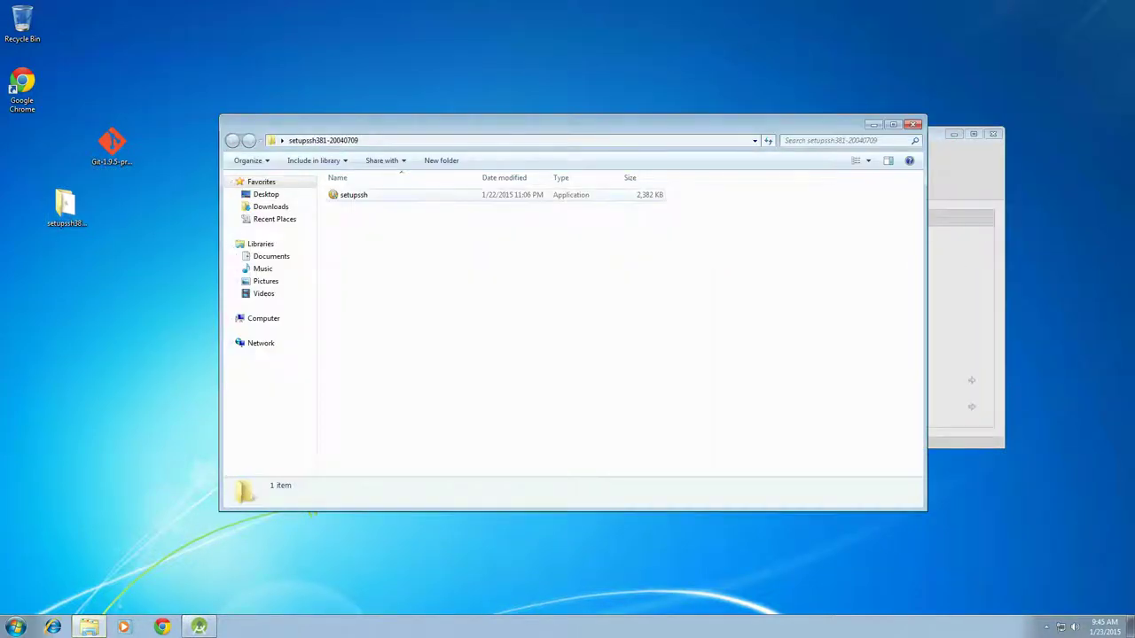
{"action": "key", "text": "alt+y"}
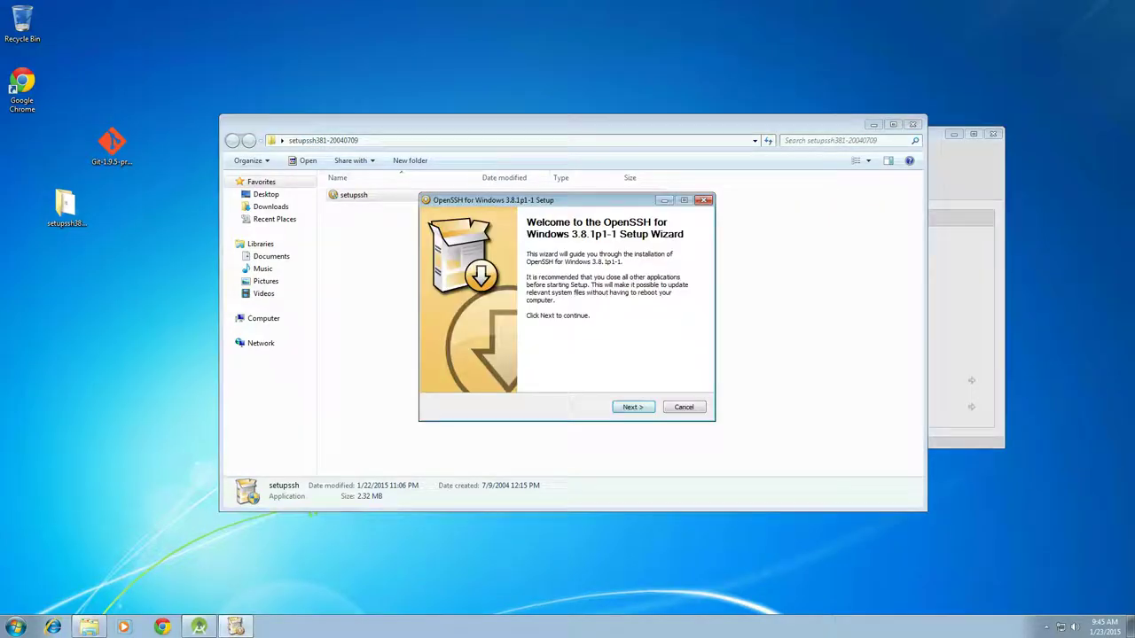
{"action": "key", "text": "Return"}
{"action": "key", "text": "alt+a"}
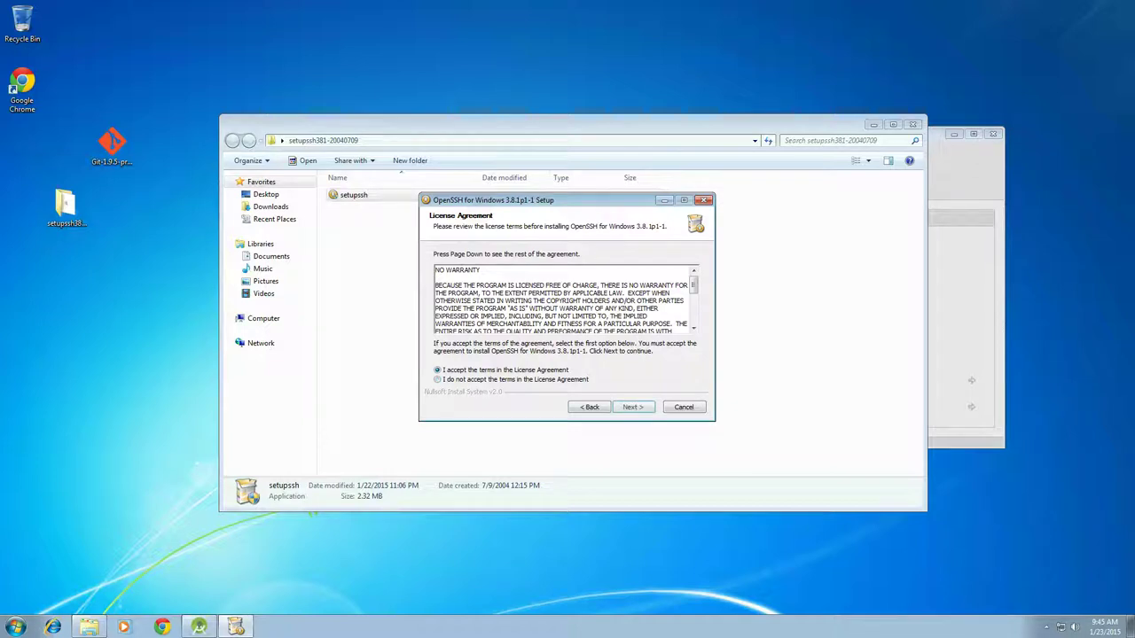
{"action": "key", "text": "Return"}
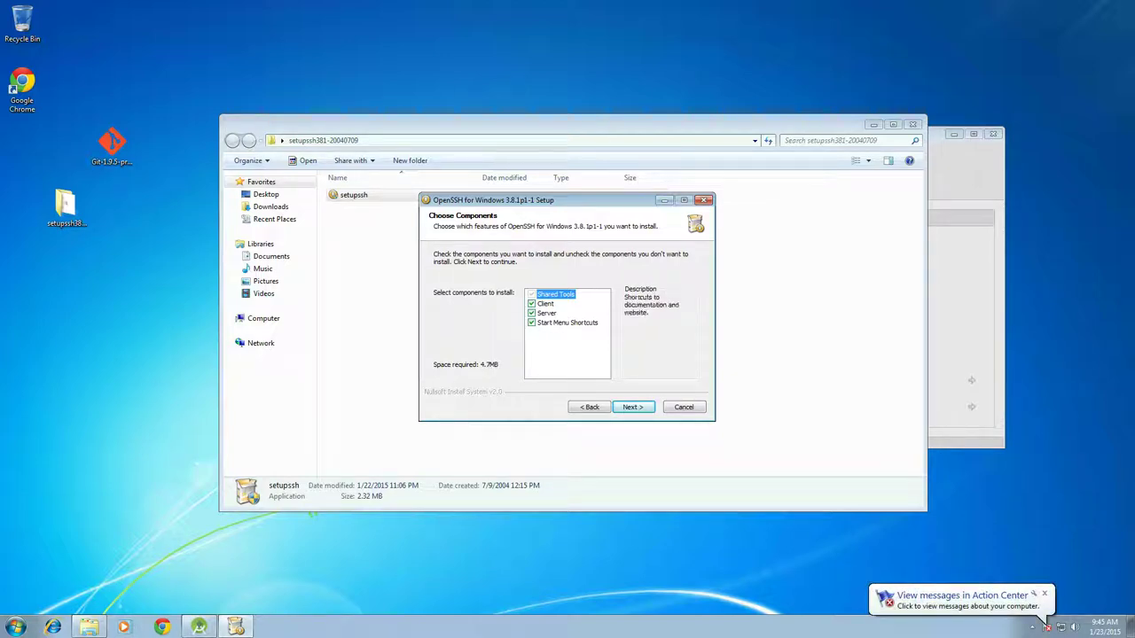
Install OpenSSH for Windows 3.8.1p1-1 without the Server component and close the installer
{"action": "left_click", "coordinate": [531, 313]}
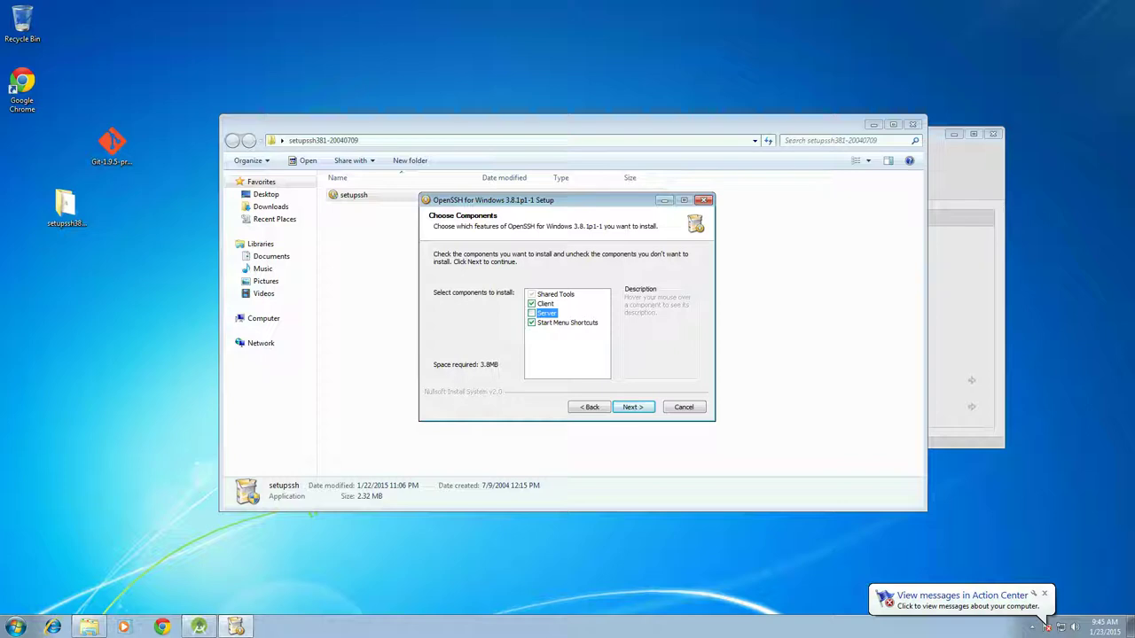
{"action": "key", "text": "Return"}
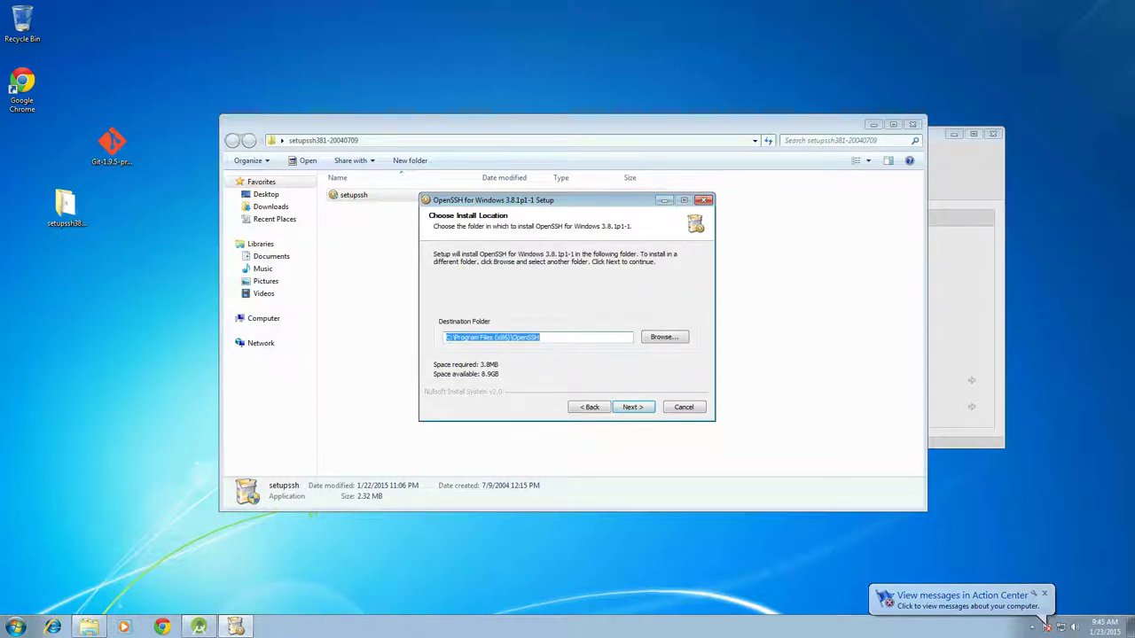
{"action": "key", "text": "Return"}
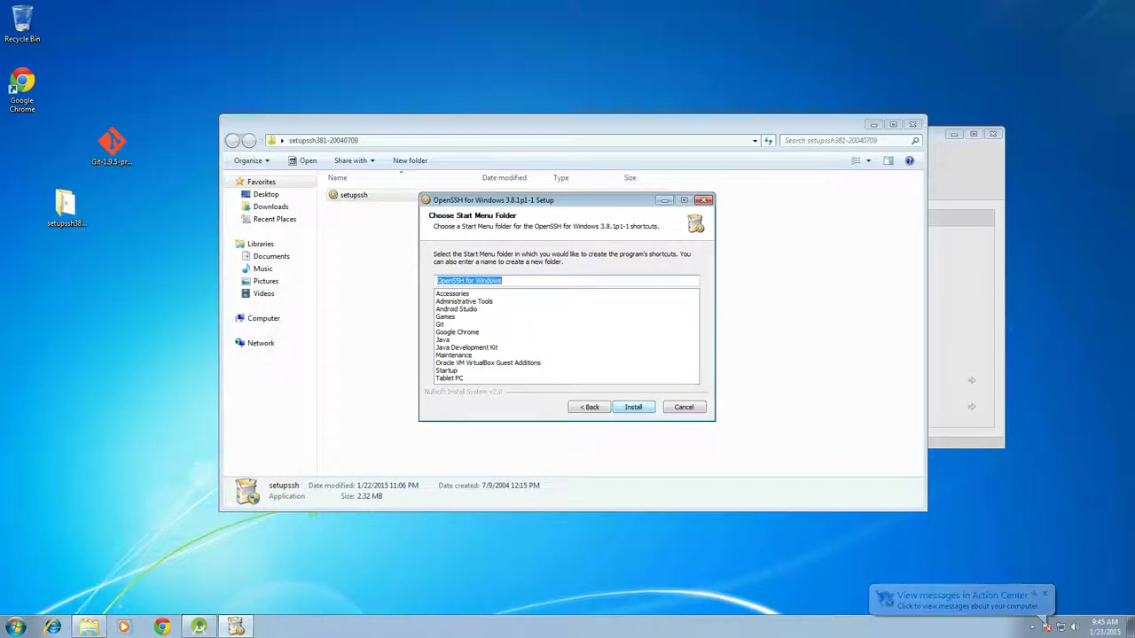
{"action": "key", "text": "Return"}
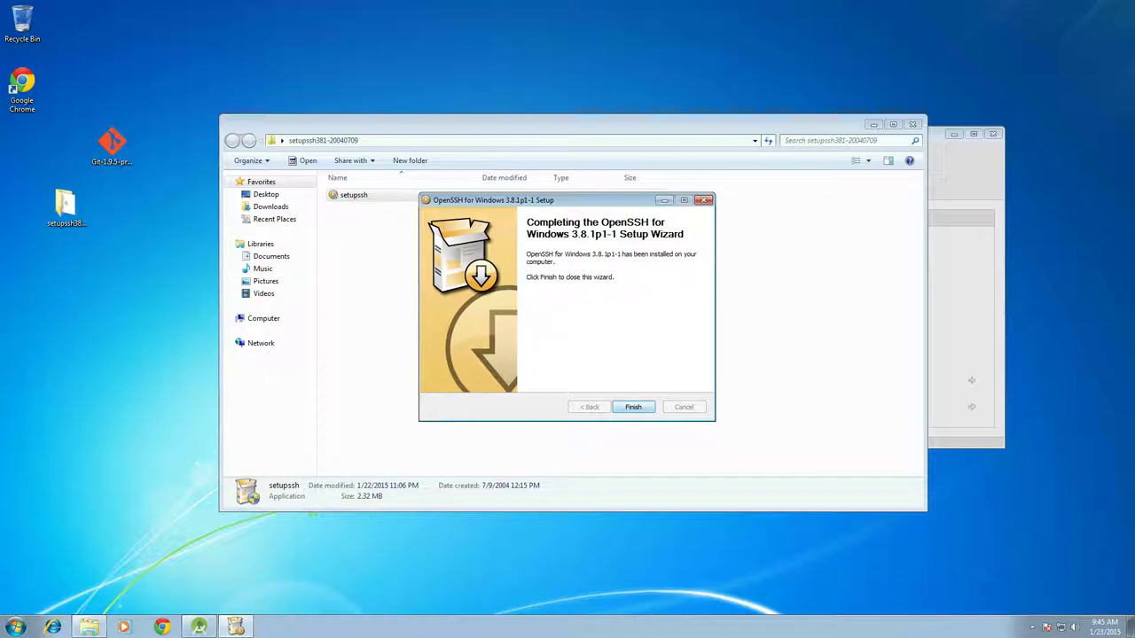
{"action": "key", "text": "Return"}
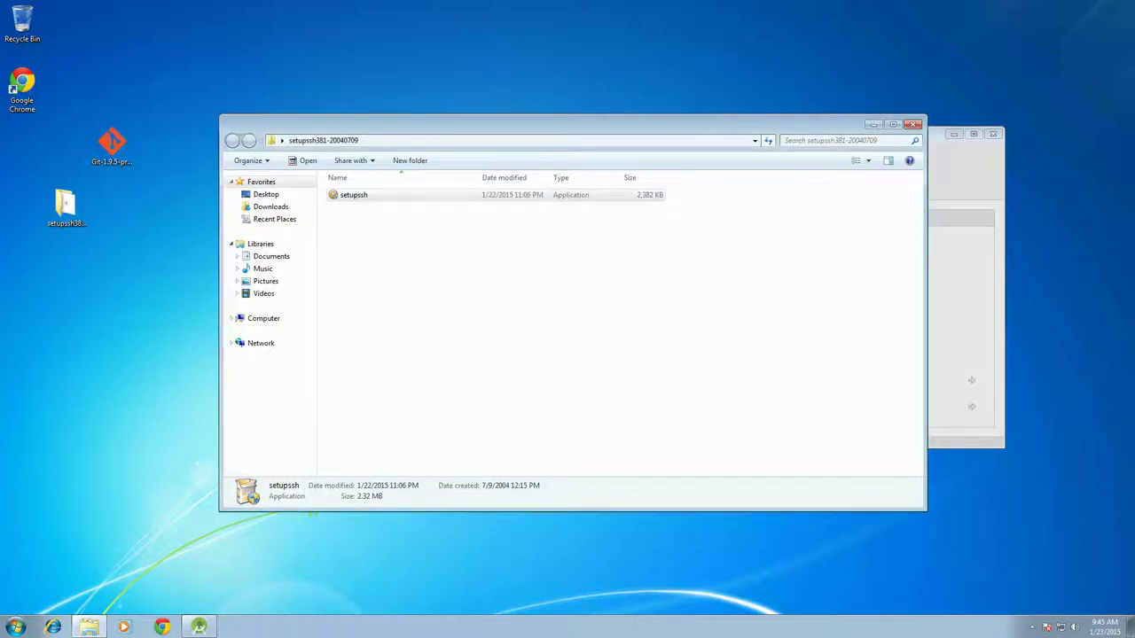
{"action": "left_click_drag", "start_coordinate": [159, 120], "coordinate": [35, 247]}
{"action": "right_click", "coordinate": [64, 222]}
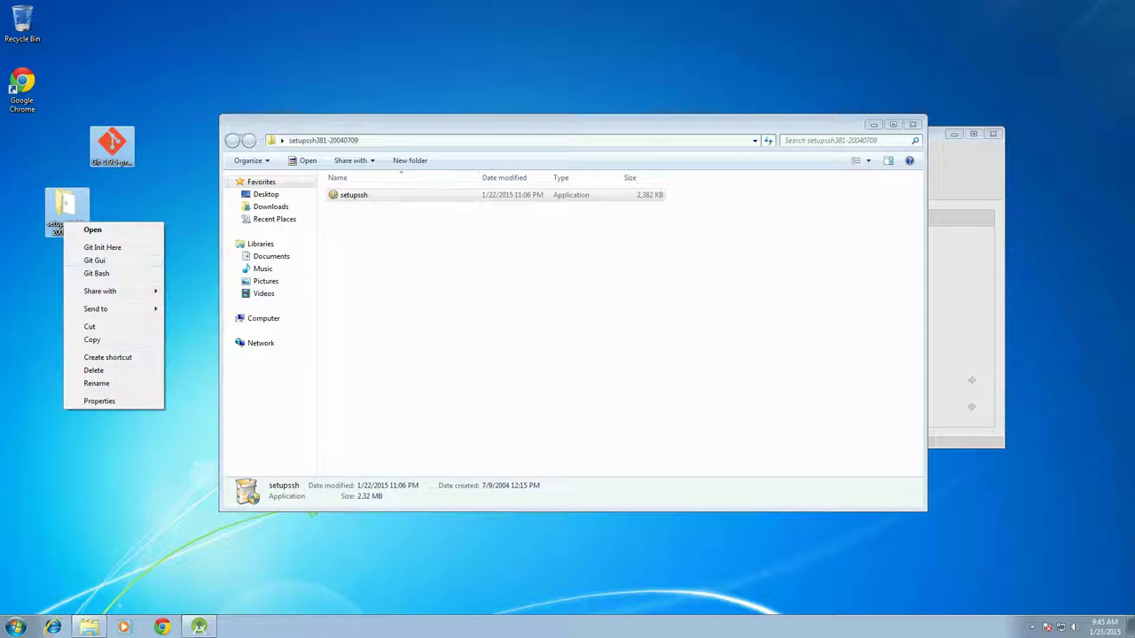
{"action": "left_click", "coordinate": [93, 369]}
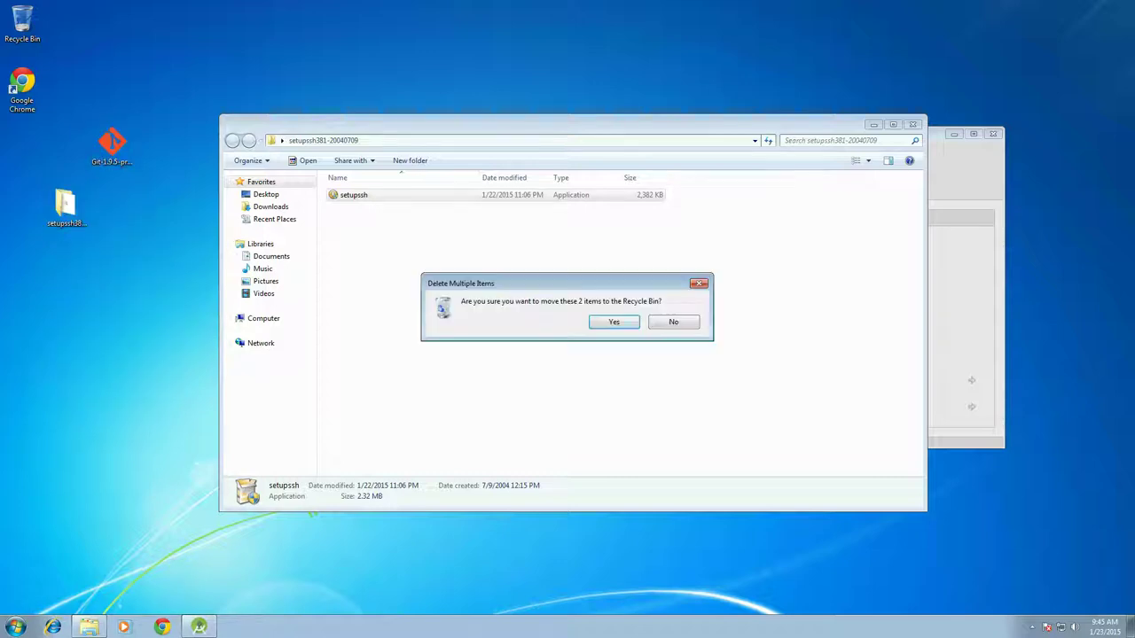
{"action": "key", "text": "Return"}
{"action": "key", "text": "super"}
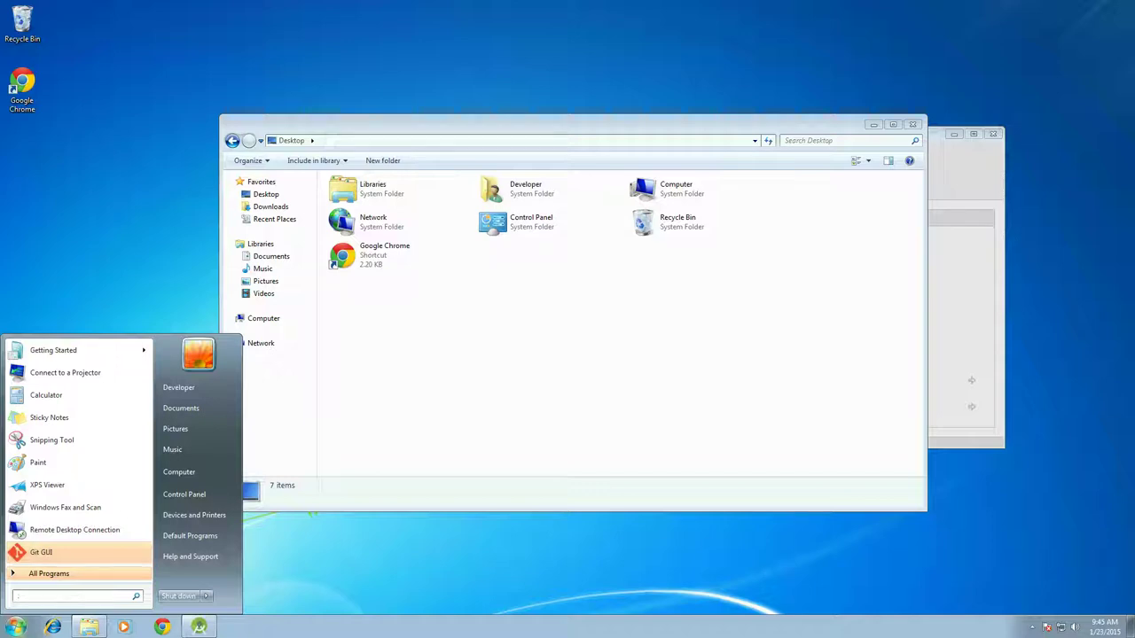
Open a Command Prompt as administrator from the Start search for 'cmd'
{"action": "type", "text": "cmd"}
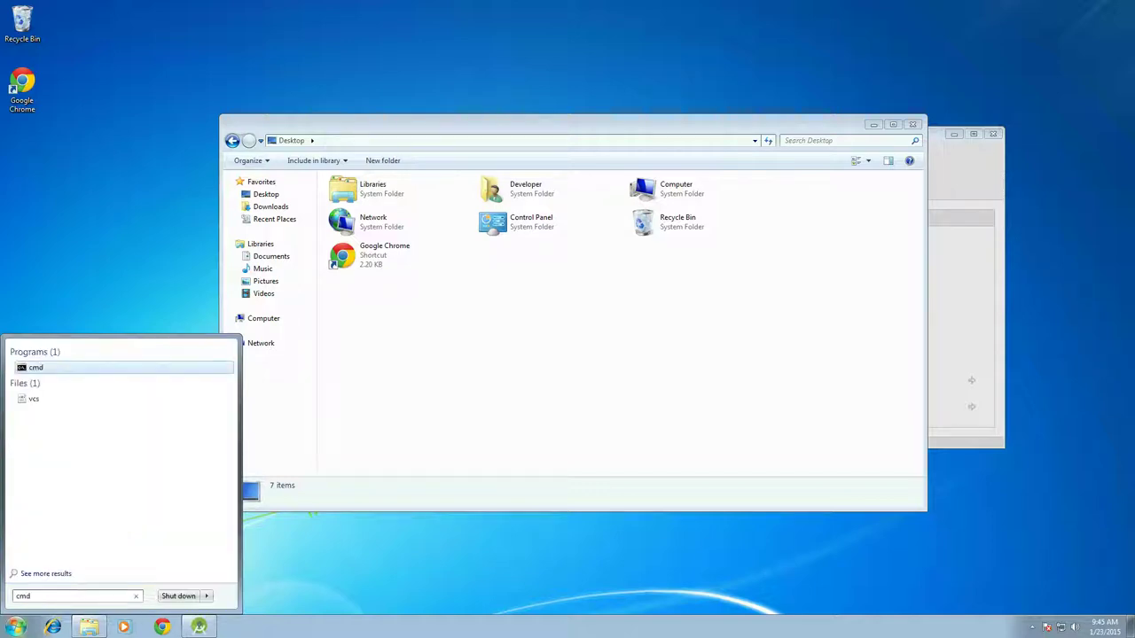
{"action": "right_click", "coordinate": [89, 372]}
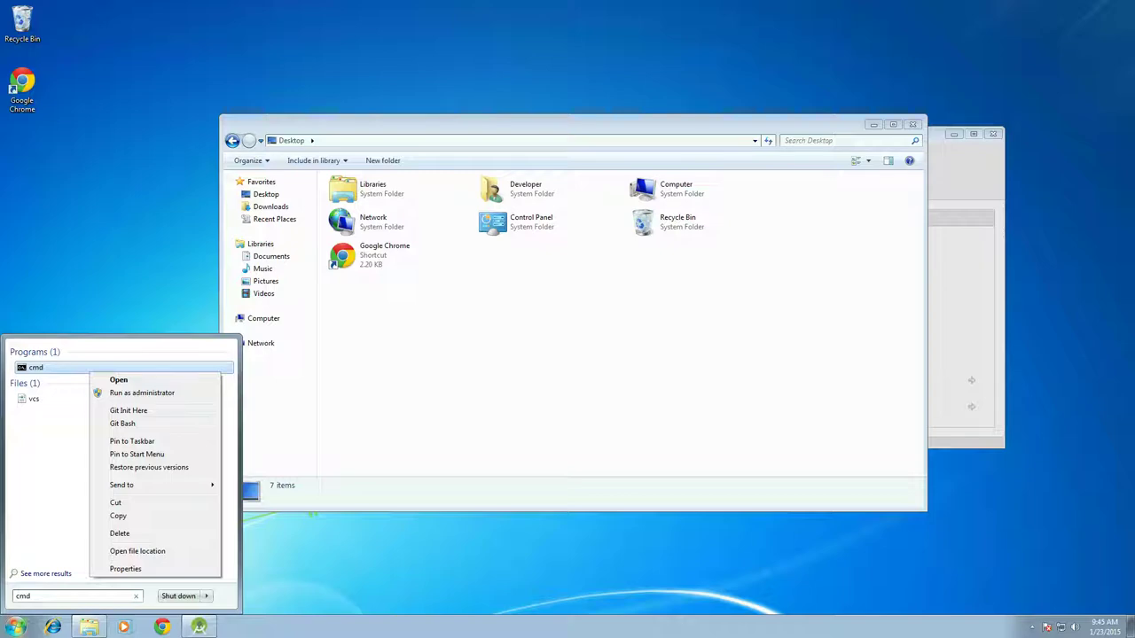
{"action": "left_click", "coordinate": [142, 393]}
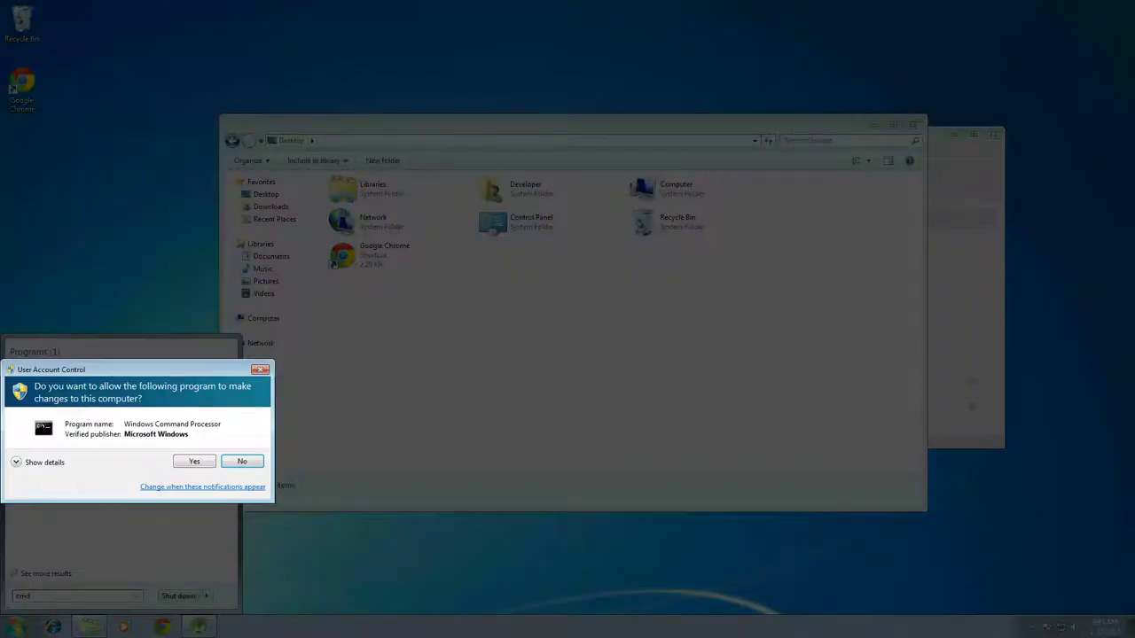
{"action": "key", "text": "alt+y"}
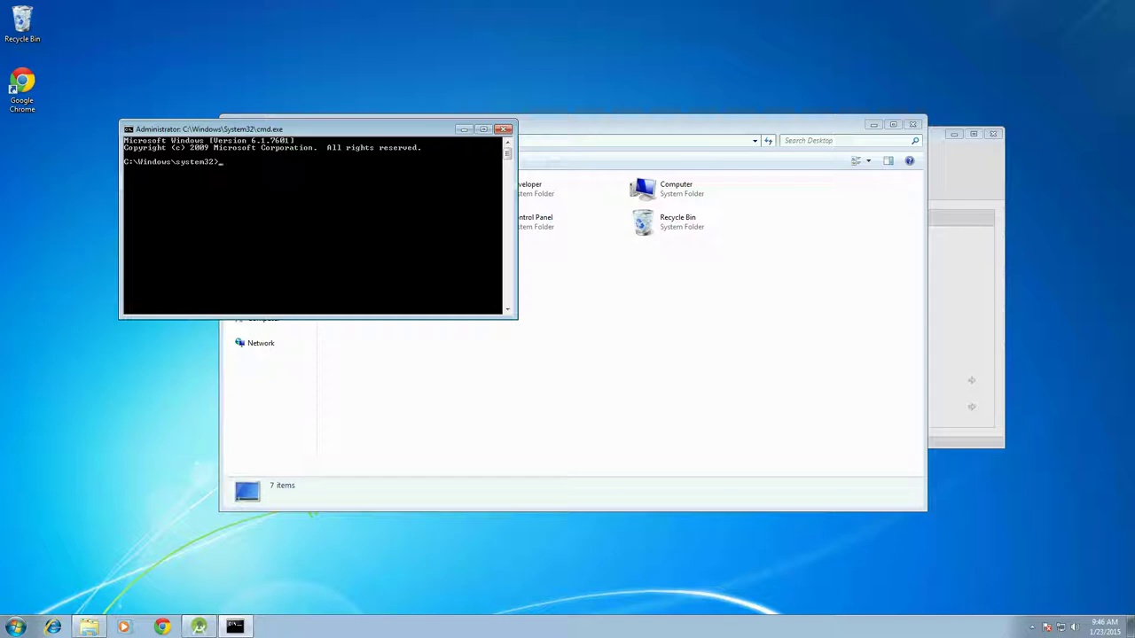
Run ssh-keygen to display its usage and options, and enlarge the console window
{"action": "type", "text": "ssh-keygen"}
{"action": "key", "text": "Return"}
{"action": "left_click_drag", "start_coordinate": [266, 128], "coordinate": [179, 44]}
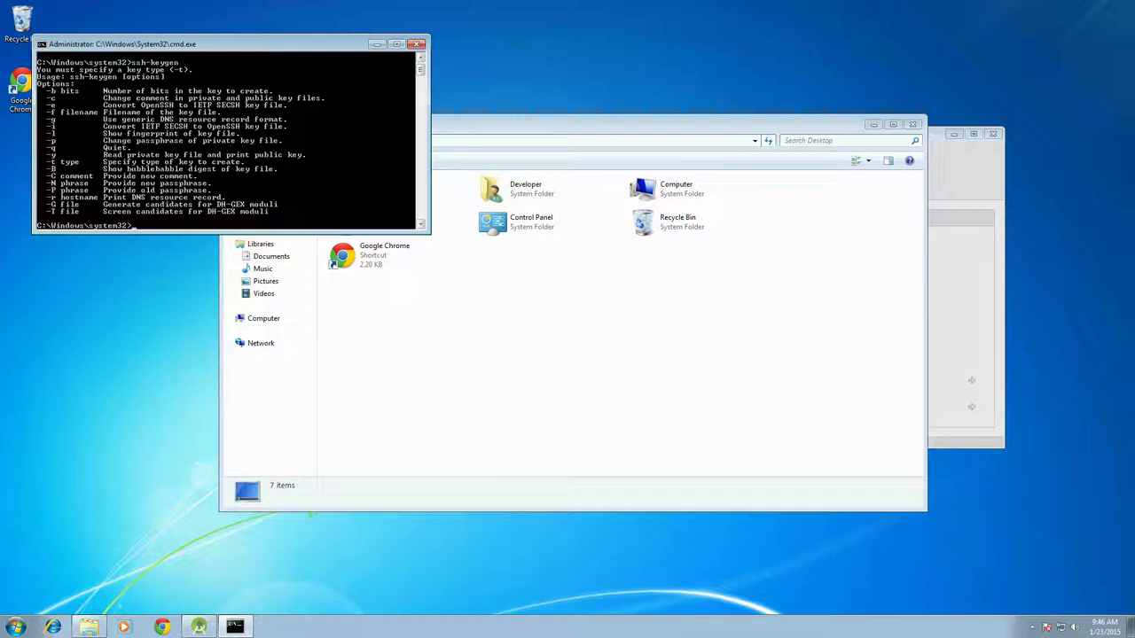
{"action": "left_click_drag", "start_coordinate": [222, 232], "coordinate": [222, 409]}
{"action": "key", "text": "Up"}
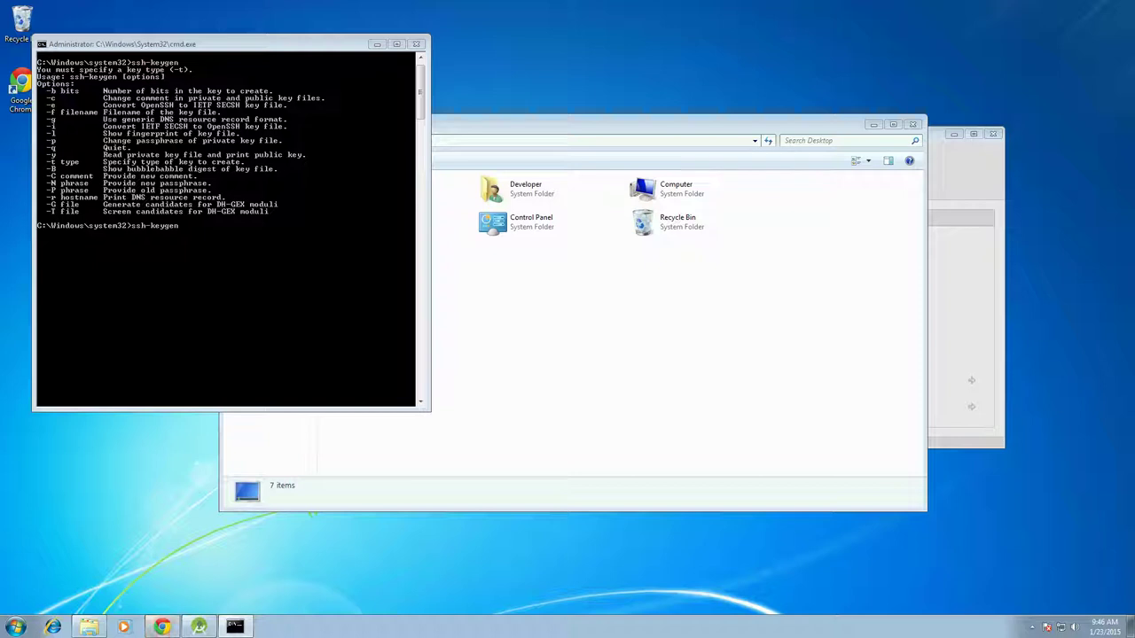
Search Google for 'ssh-keygen' in Chrome and open GitHub Help's 'Generating SSH keys' article
{"action": "left_click", "coordinate": [161, 626]}
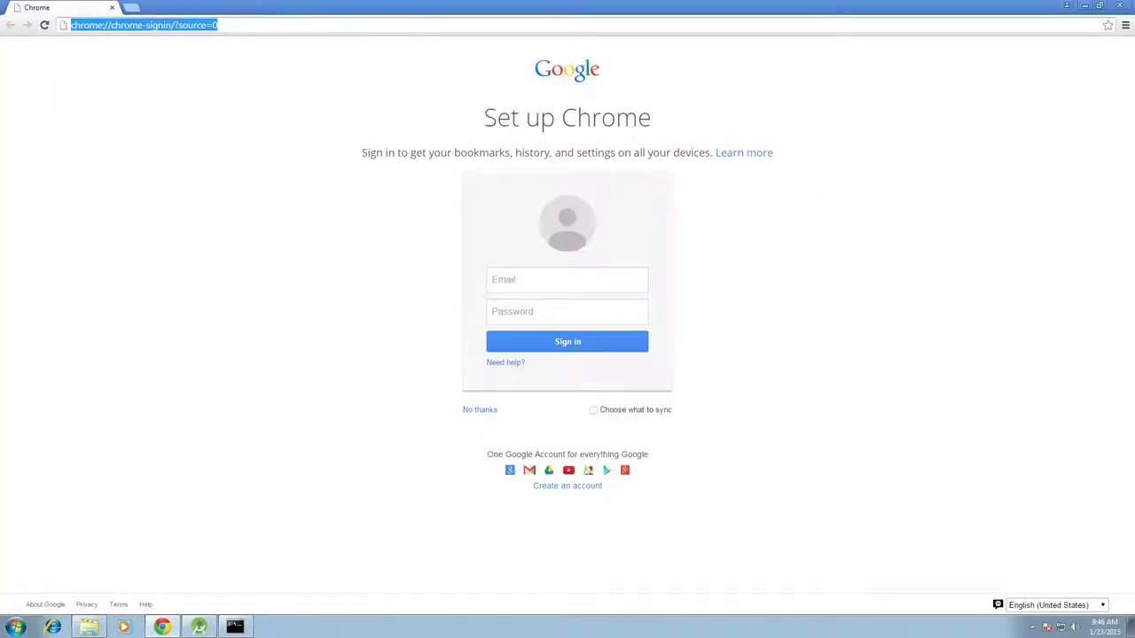
{"action": "type", "text": "ssh"}
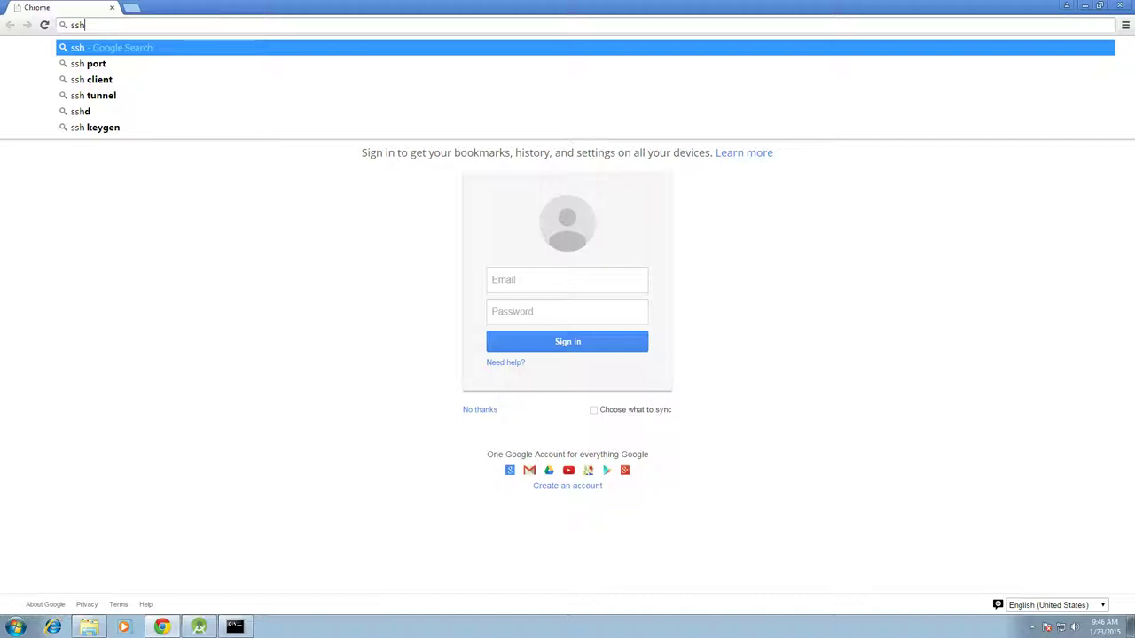
{"action": "type", "text": "-keygen"}
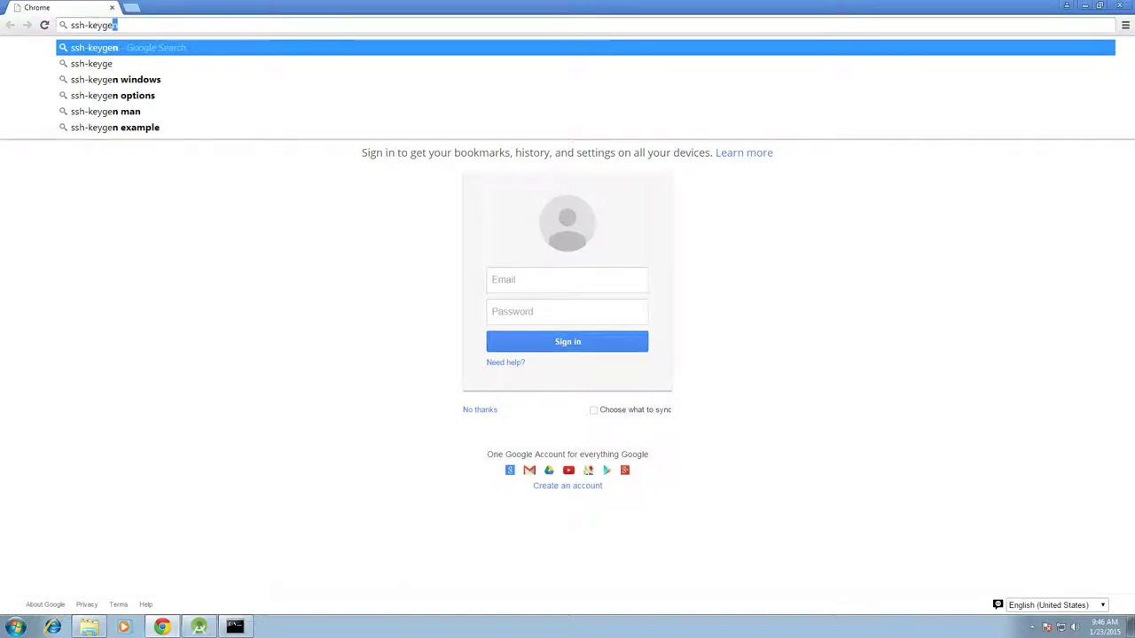
{"action": "key", "text": "Return"}
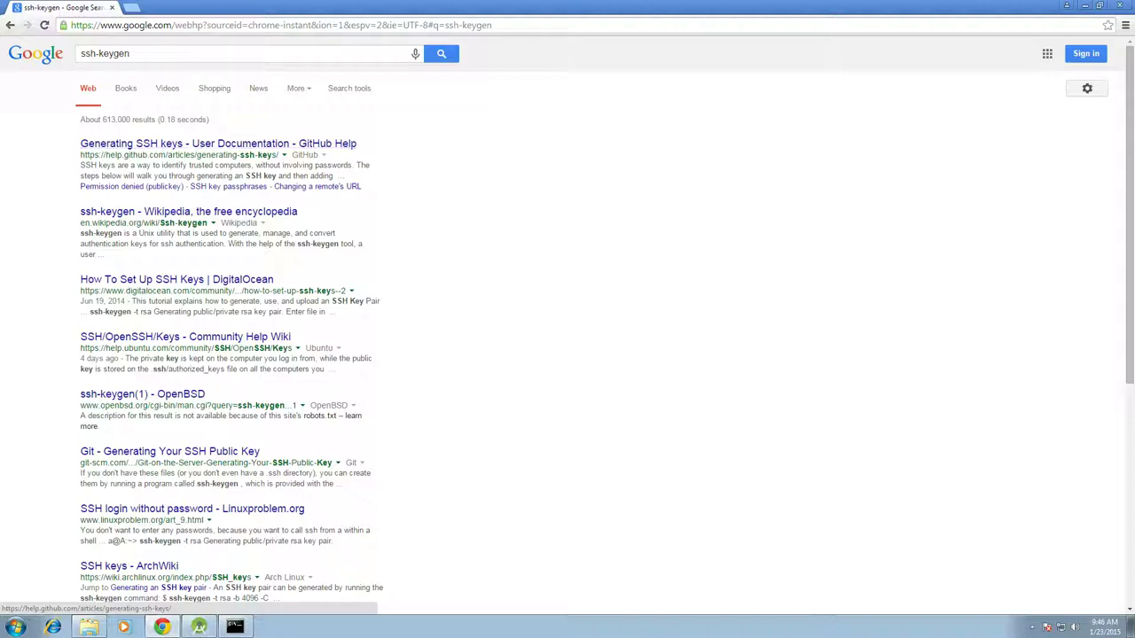
{"action": "left_click", "coordinate": [218, 144]}
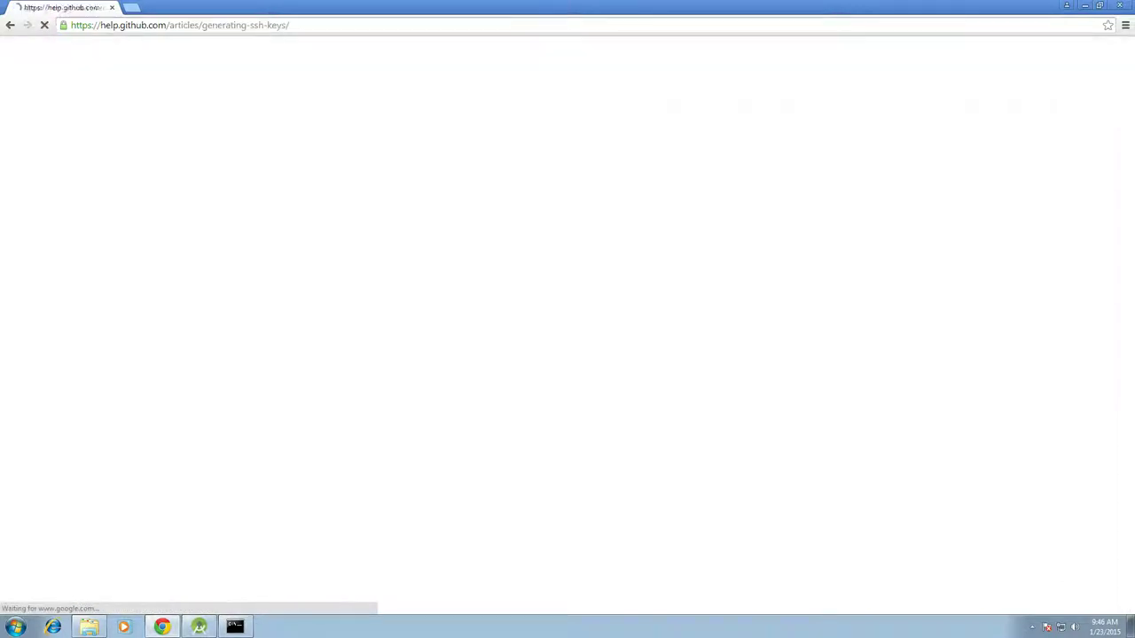
{"action": "left_click", "coordinate": [169, 25]}
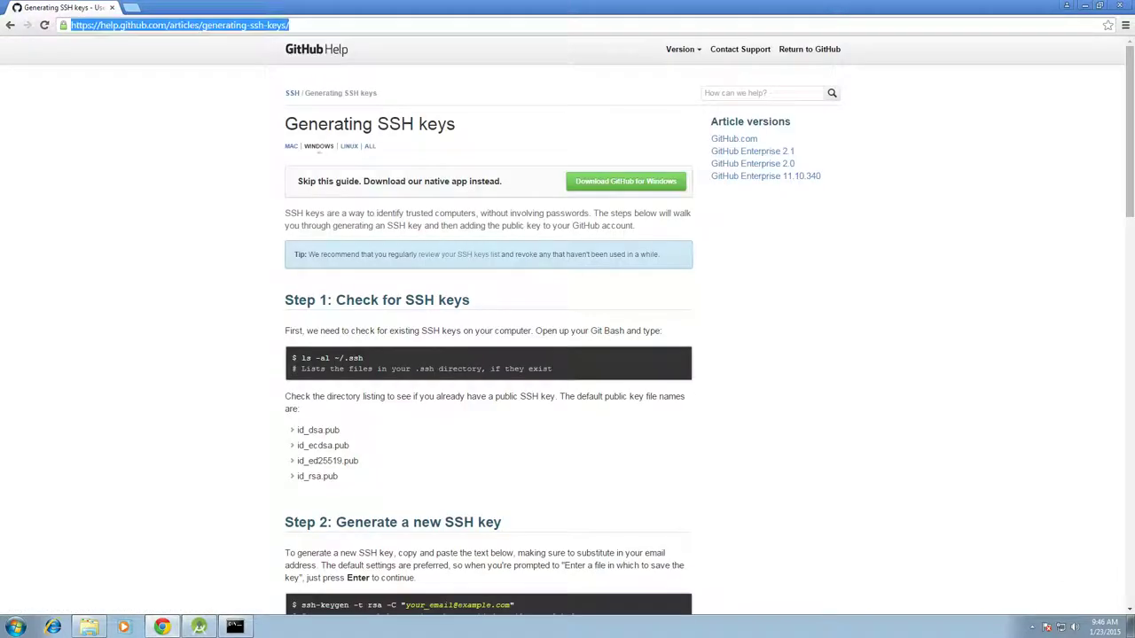
Go to the git.pearsonprogramming.com GitLab site and open the Senior Project Developers / edu.pnc.app project via the admin area
{"action": "type", "text": "git.pearsonprogramming.com"}
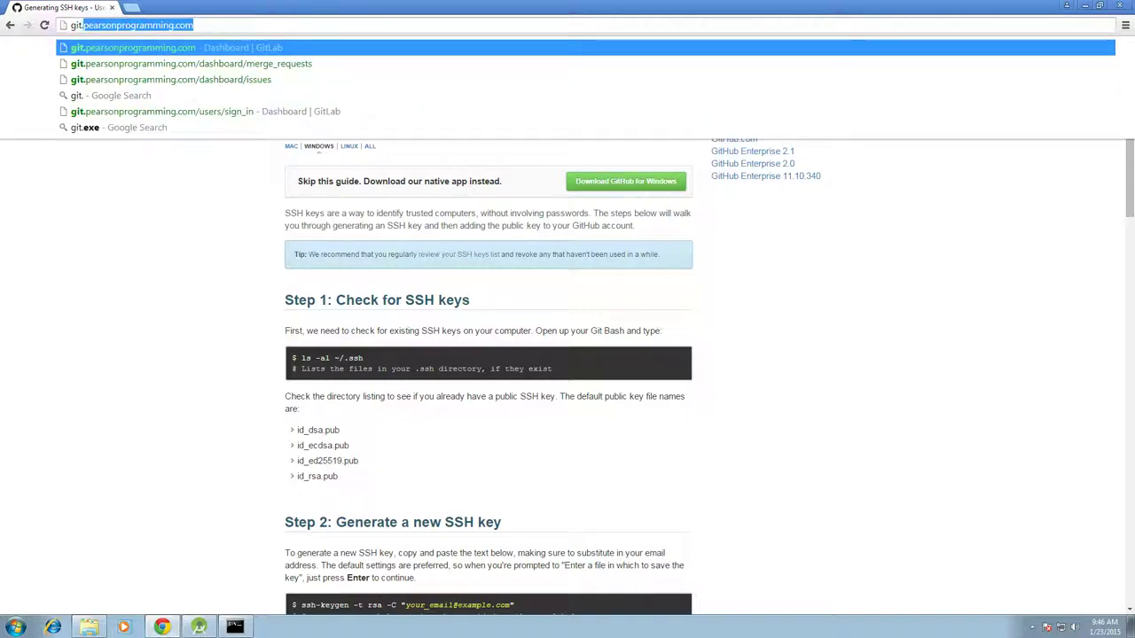
{"action": "key", "text": "Return"}
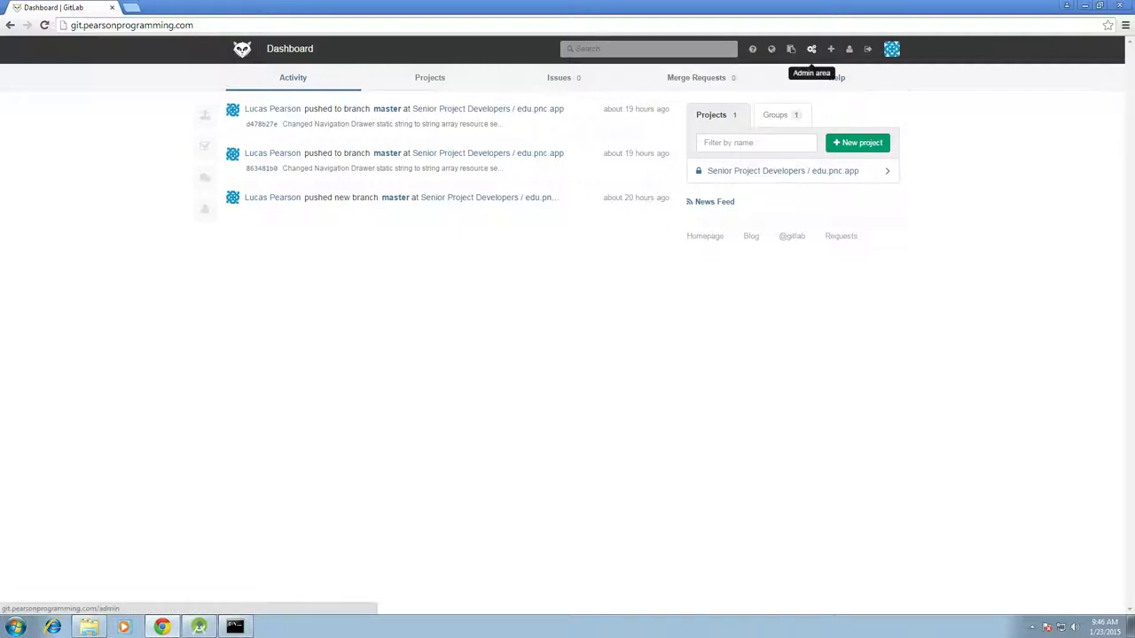
{"action": "left_click", "coordinate": [811, 49]}
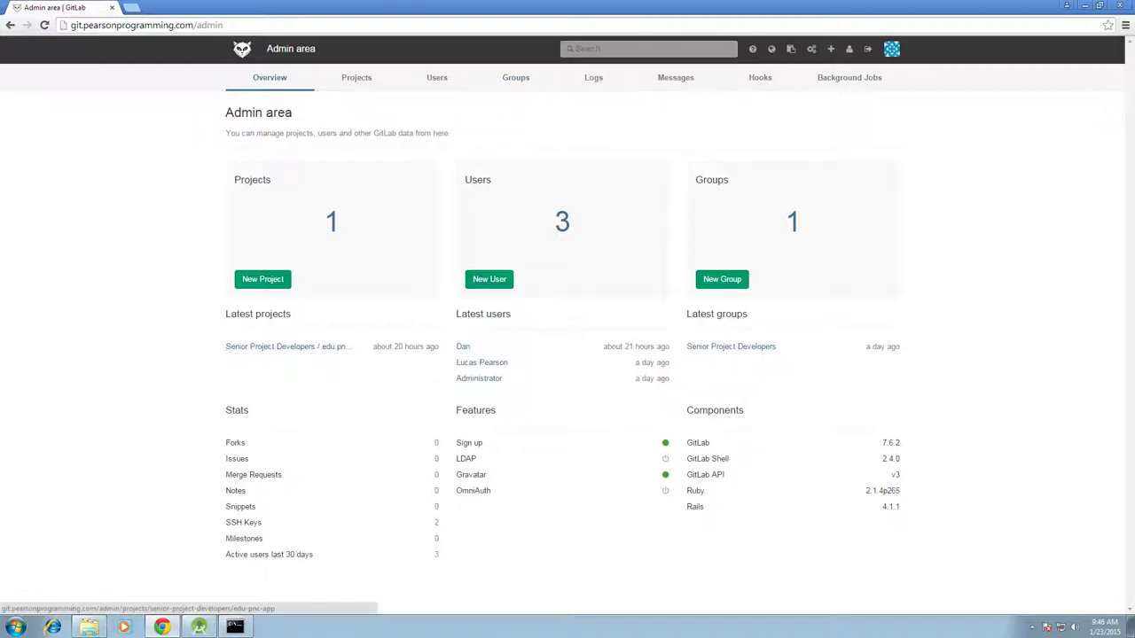
{"action": "left_click", "coordinate": [284, 347]}
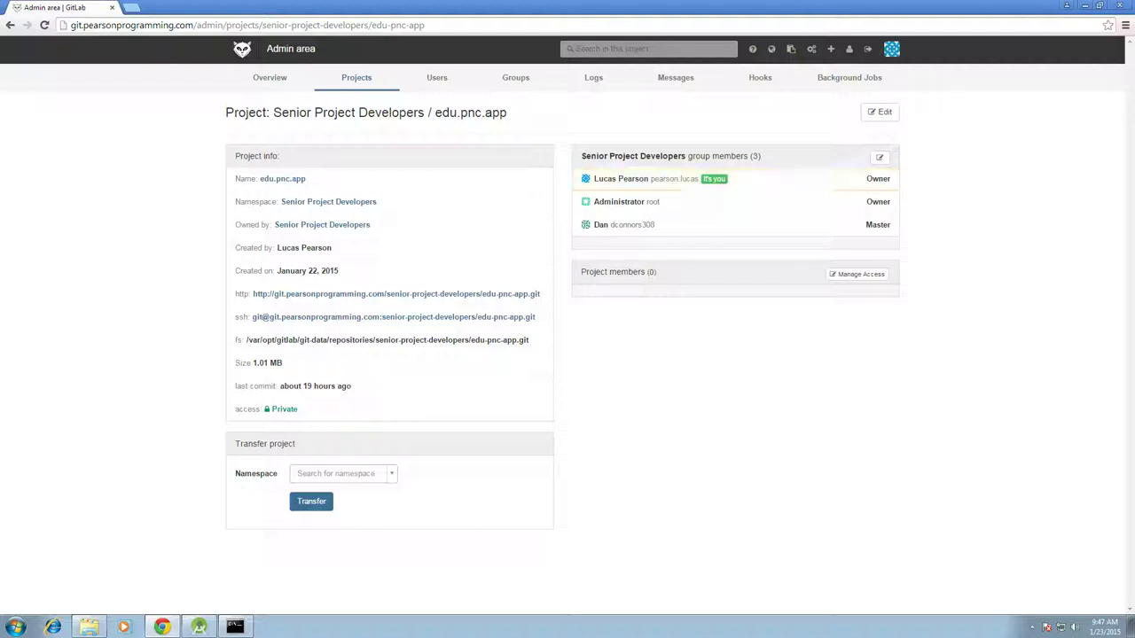
Copy the ssh-keygen -t rsa -C "$your_email" command from the Profile > SSH Keys help page
{"action": "left_click", "coordinate": [848, 49]}
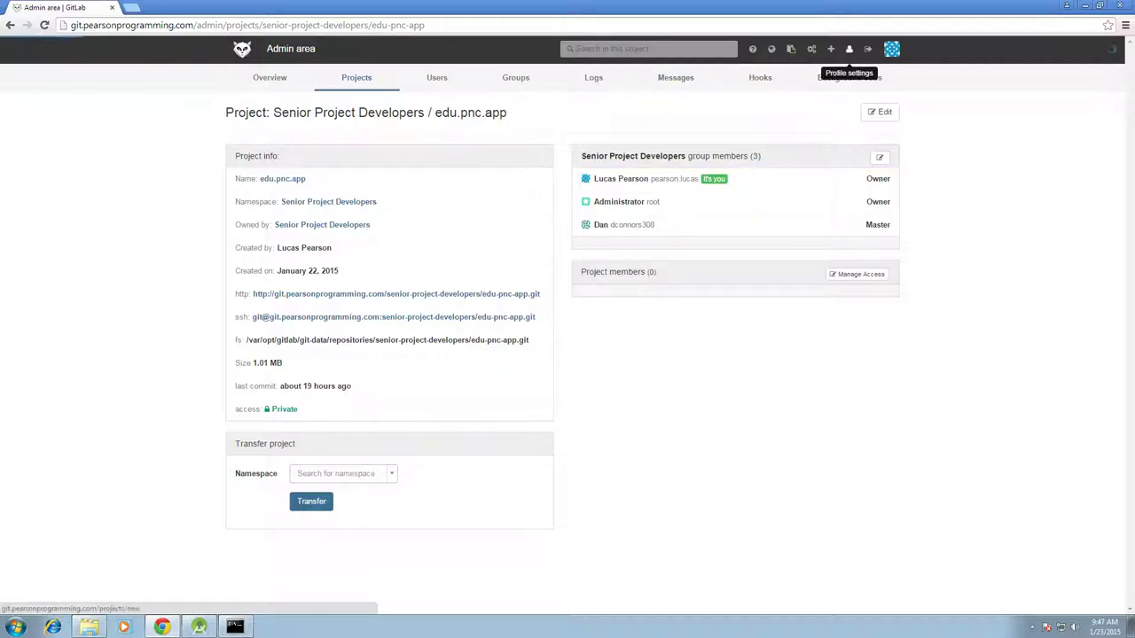
{"action": "left_click", "coordinate": [643, 77]}
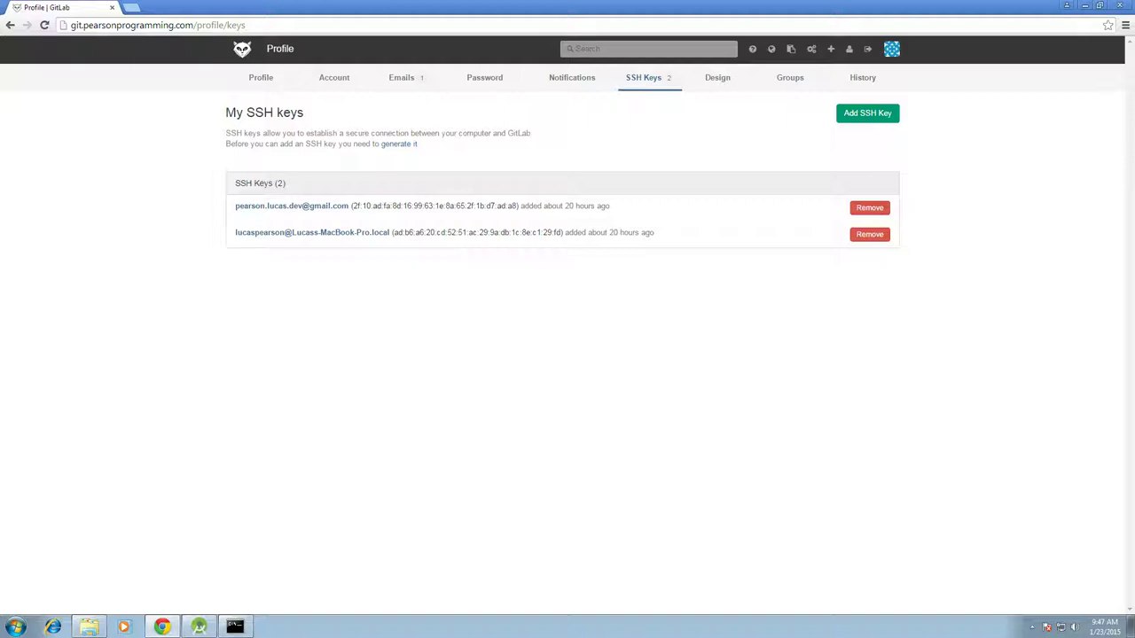
{"action": "left_click", "coordinate": [399, 143]}
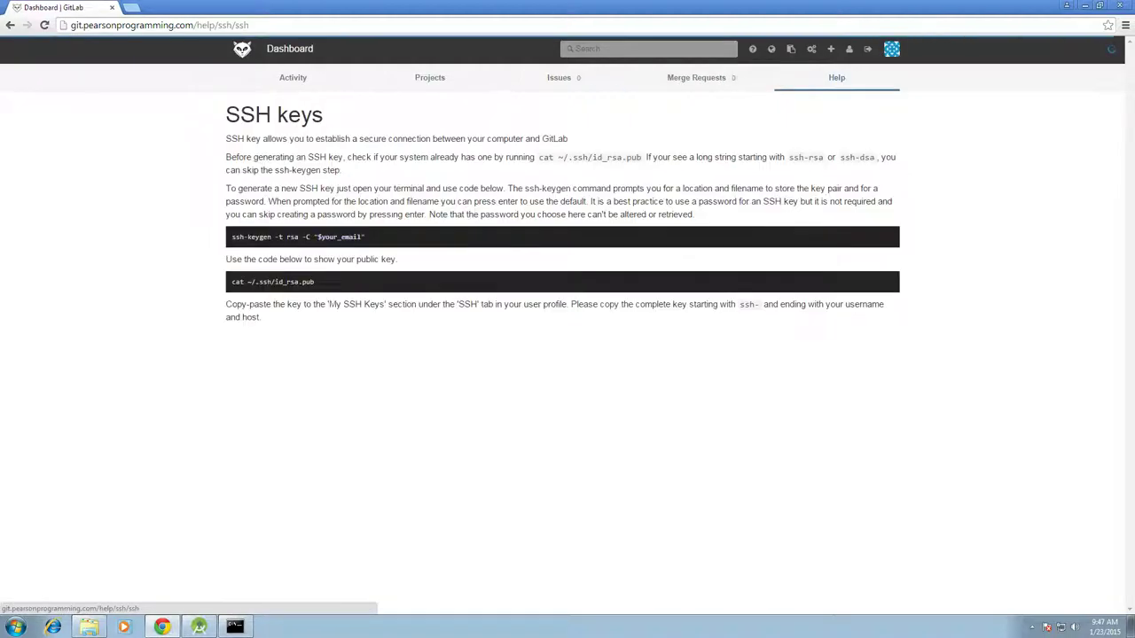
{"action": "left_click_drag", "start_coordinate": [365, 237], "coordinate": [231, 236]}
{"action": "right_click", "coordinate": [241, 236]}
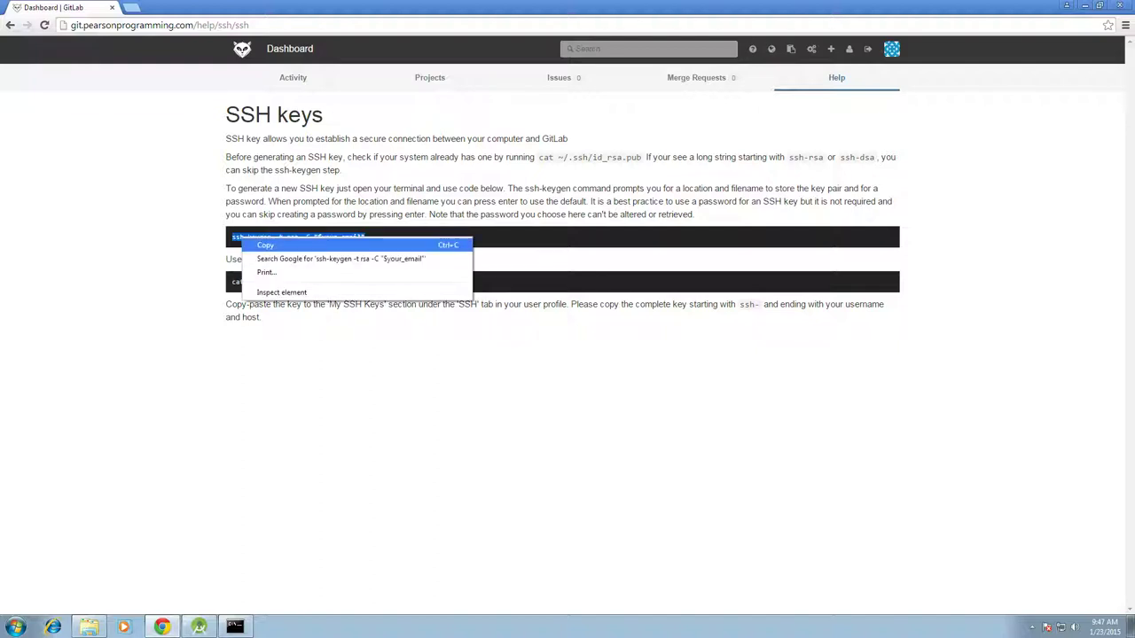
{"action": "left_click", "coordinate": [262, 245]}
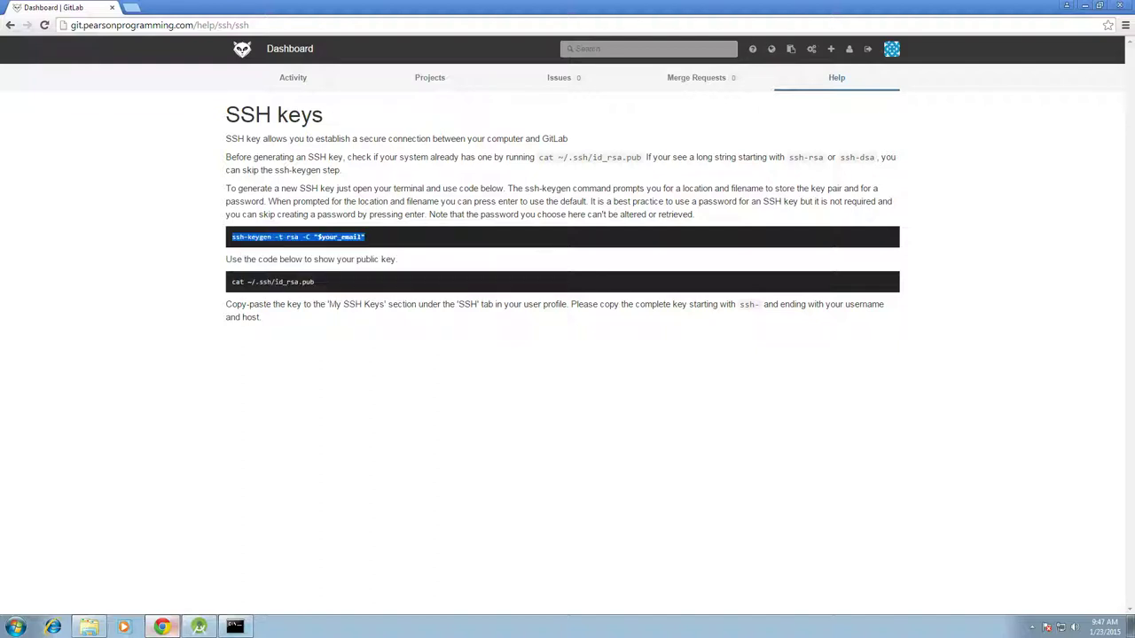
Run ssh-keygen -t rsa -C with your e-mail address to generate an RSA key pair
{"action": "left_click", "coordinate": [234, 627]}
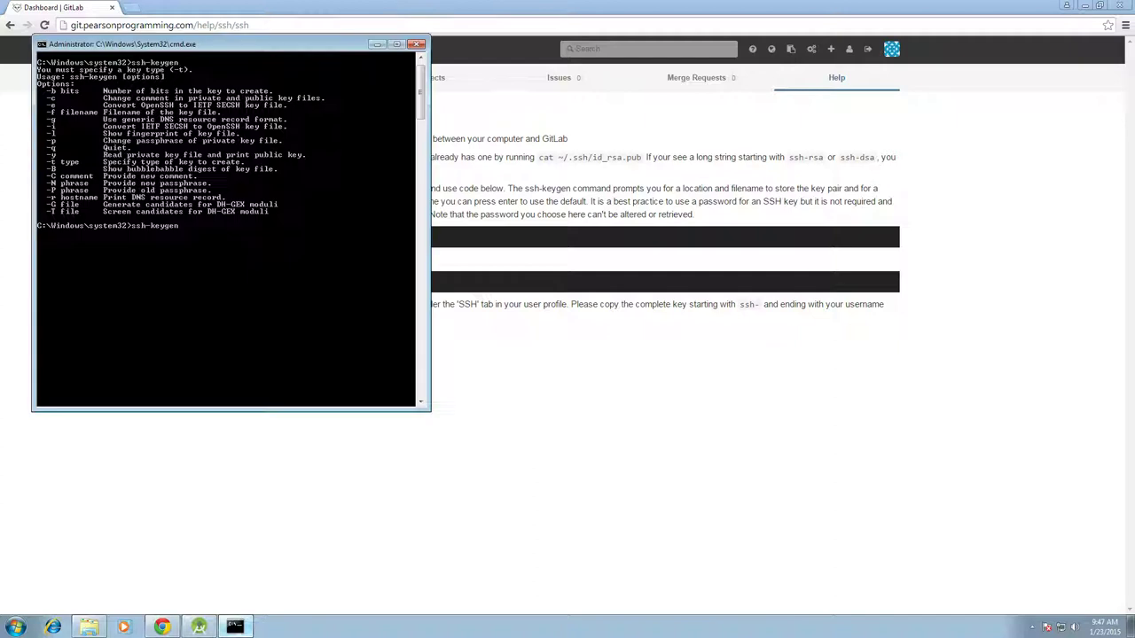
{"action": "right_click", "coordinate": [201, 276]}
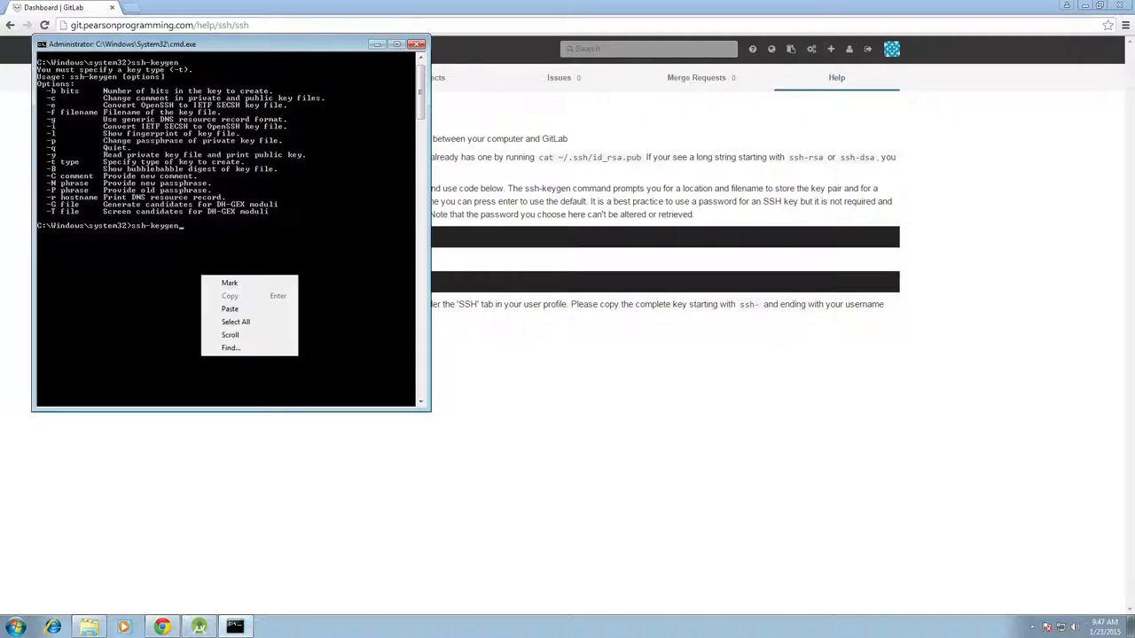
{"action": "key", "text": "Escape"}
{"action": "key", "text": "BackSpace"}
{"action": "key", "text": "BackSpace"}
{"action": "key", "text": "BackSpace"}
{"action": "key", "text": "BackSpace"}
{"action": "key", "text": "BackSpace"}
{"action": "key", "text": "BackSpace"}
{"action": "key", "text": "BackSpace"}
{"action": "key", "text": "BackSpace"}
{"action": "key", "text": "BackSpace"}
{"action": "right_click", "coordinate": [160, 242]}
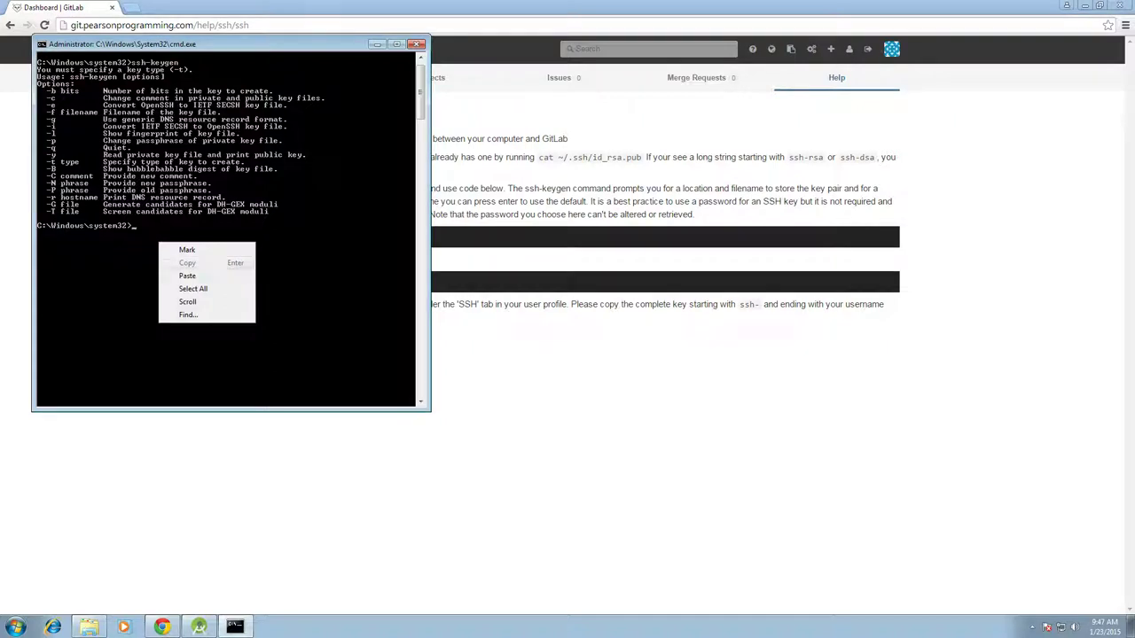
{"action": "left_click", "coordinate": [187, 276]}
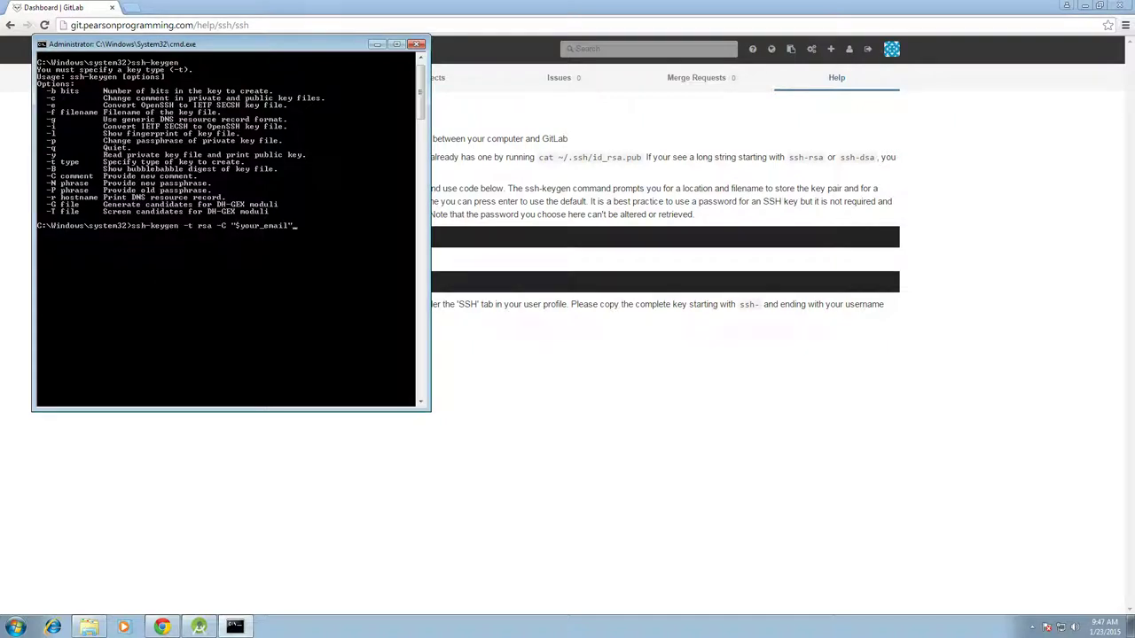
{"action": "key", "text": "BackSpace"}
{"action": "key", "text": "BackSpace"}
{"action": "key", "text": "BackSpace"}
{"action": "key", "text": "BackSpace"}
{"action": "key", "text": "BackSpace"}
{"action": "key", "text": "BackSpace"}
{"action": "key", "text": "BackSpace"}
{"action": "key", "text": "BackSpace"}
{"action": "key", "text": "BackSpace"}
{"action": "key", "text": "BackSpace"}
{"action": "key", "text": "BackSpace"}
{"action": "key", "text": "Return"}
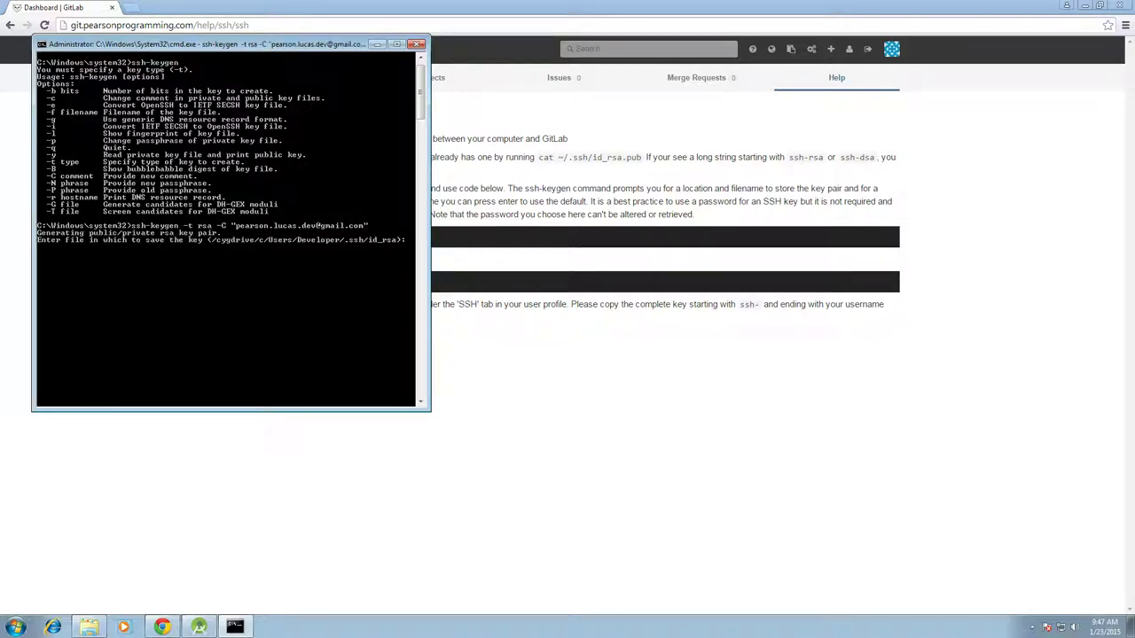
Accept the default location so id_rsa and id_rsa.pub are saved in /cygdrive/c/Users/Developer/.ssh
{"action": "left_click", "coordinate": [15, 627]}
{"action": "type", "text": "c"}
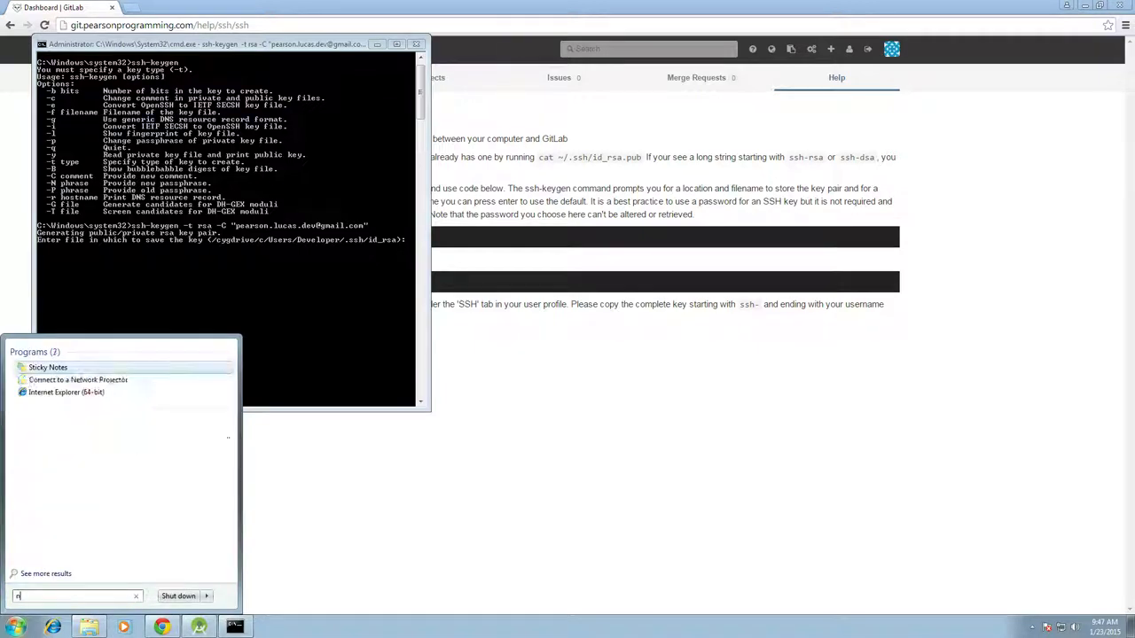
{"action": "key", "text": "BackSpace"}
{"action": "key", "text": "Escape"}
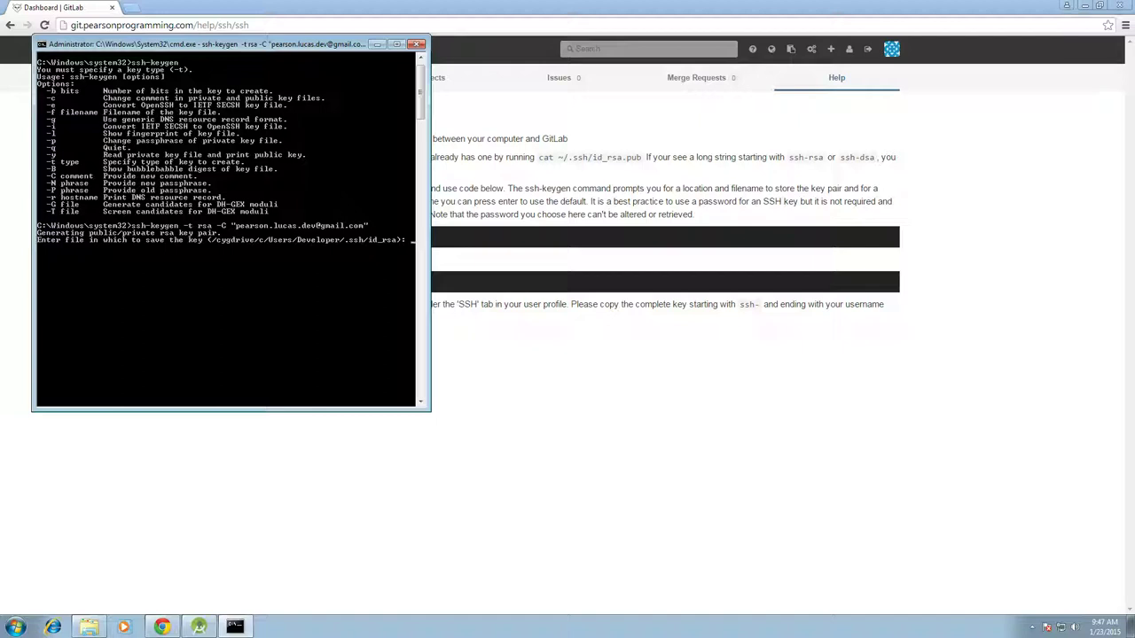
{"action": "key", "text": "Return"}
{"action": "key", "text": "Return"}
{"action": "key", "text": "Return"}
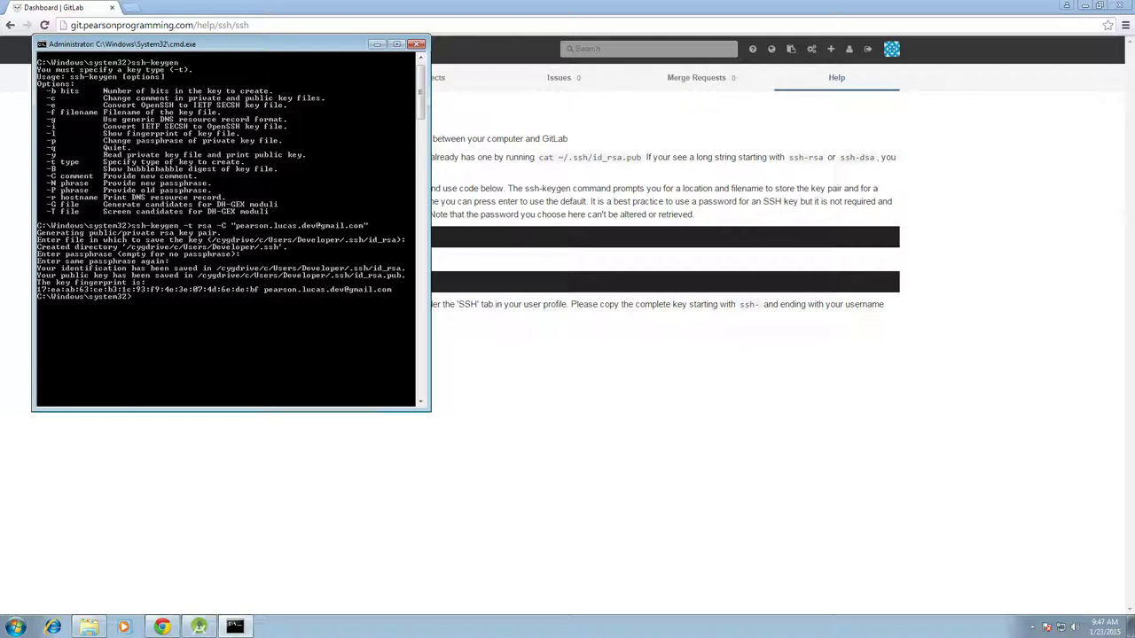
{"action": "key", "text": "alt+Tab"}
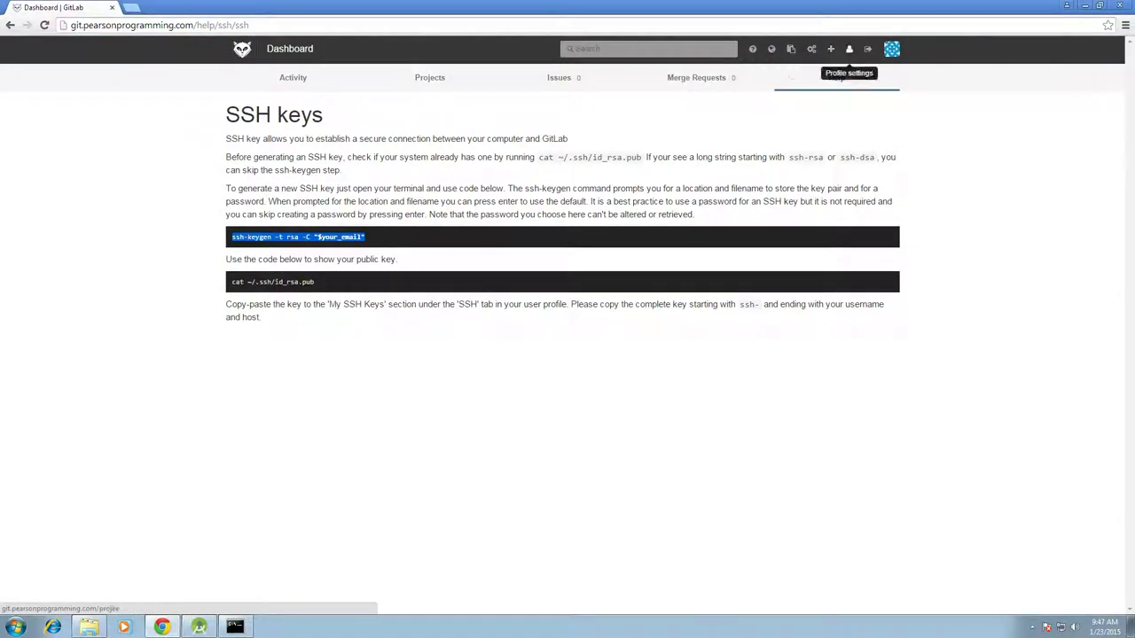
Open the Add an SSH Key form from the SSH Keys section of GitLab's profile settings
{"action": "left_click", "coordinate": [848, 49]}
{"action": "left_click", "coordinate": [644, 77]}
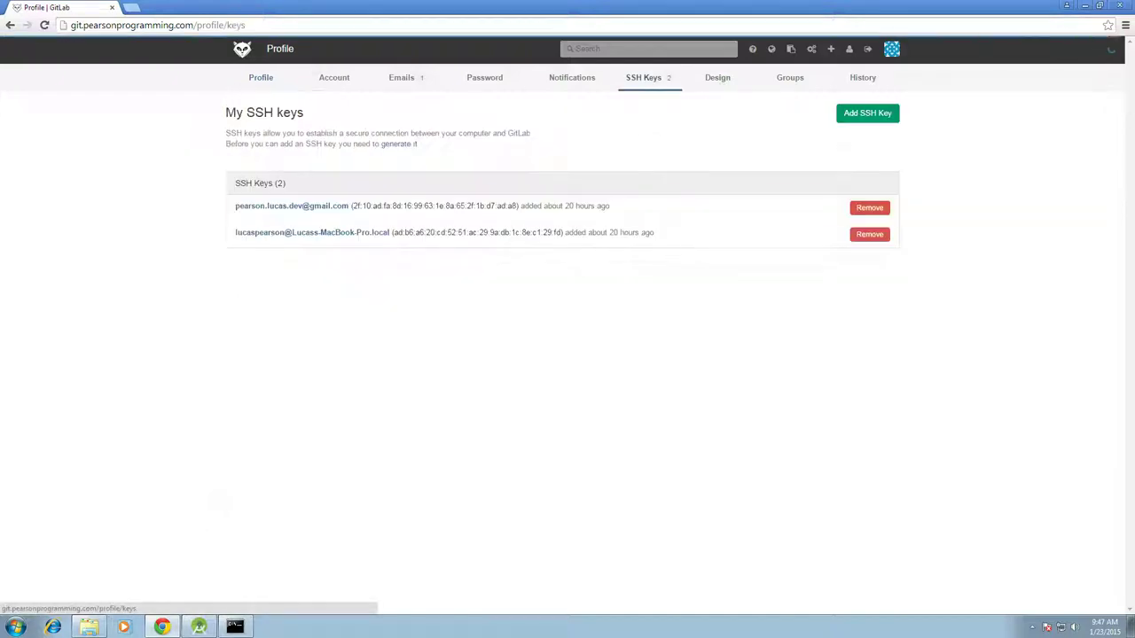
{"action": "left_click", "coordinate": [867, 113]}
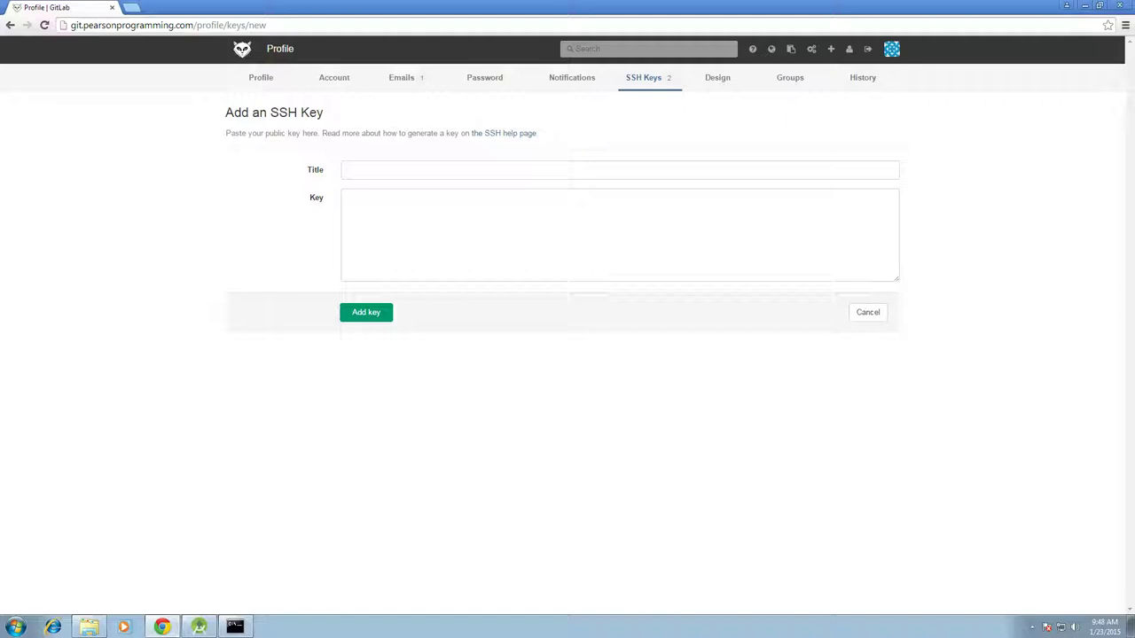
{"action": "left_click", "coordinate": [88, 627]}
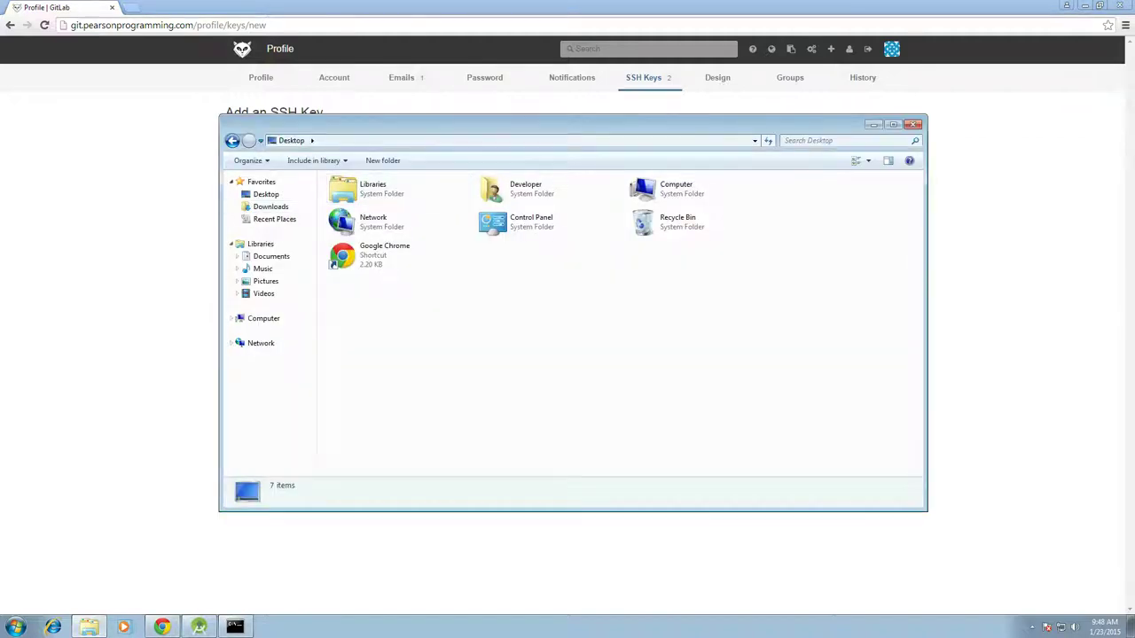
Browse in Windows Explorer to C:\Users\Developer\.ssh
{"action": "left_click", "coordinate": [264, 318]}
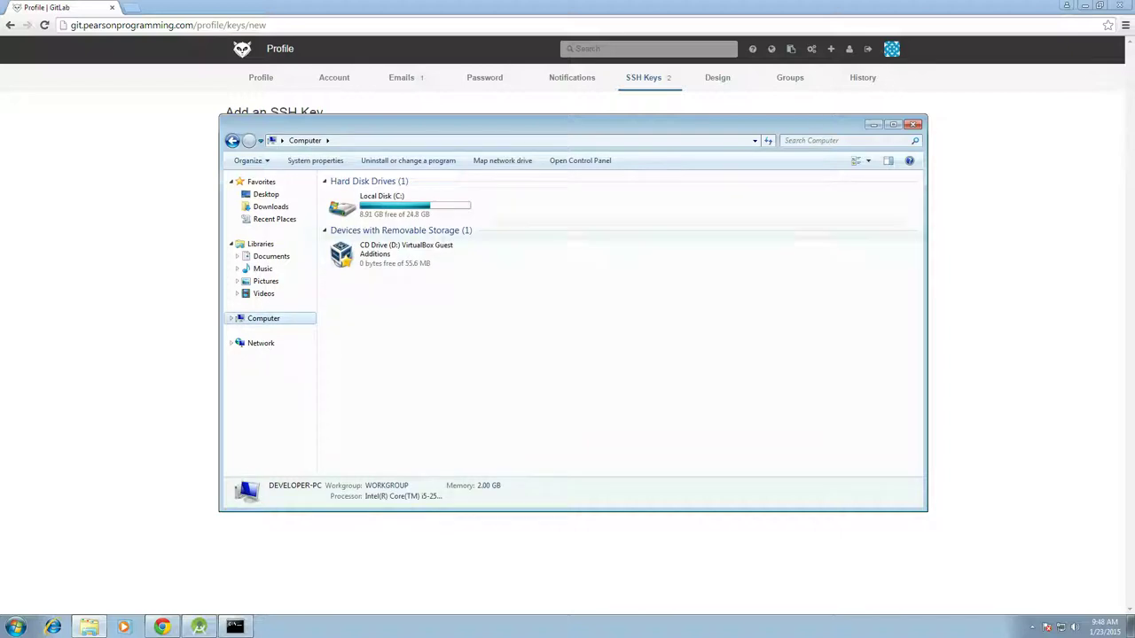
{"action": "double_click", "coordinate": [390, 195]}
{"action": "double_click", "coordinate": [355, 236]}
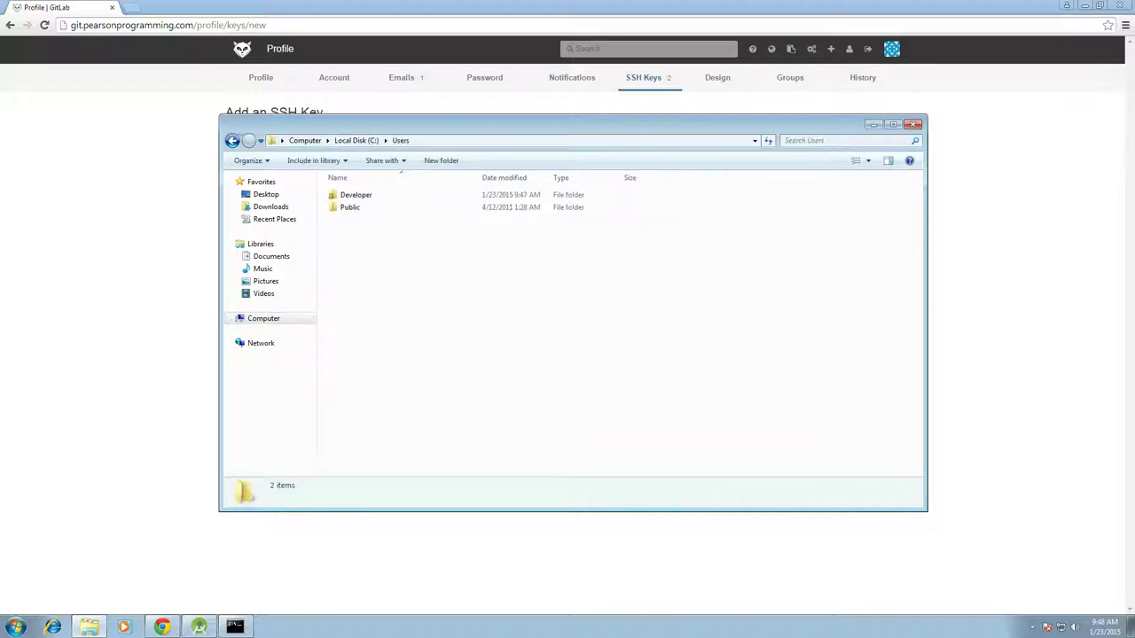
{"action": "double_click", "coordinate": [354, 195]}
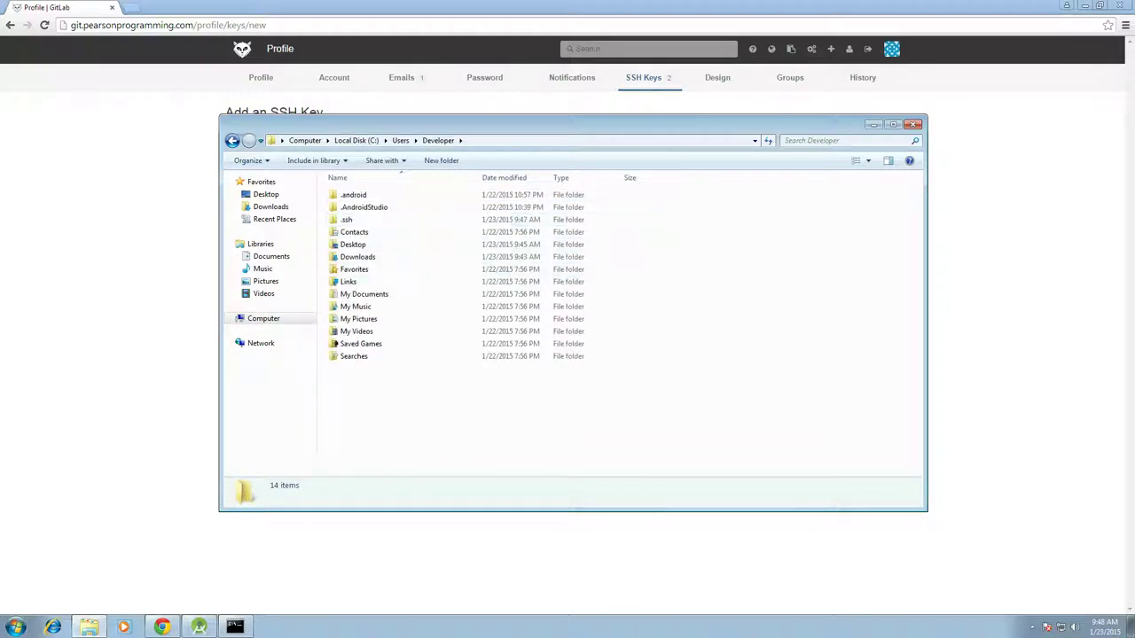
{"action": "double_click", "coordinate": [347, 220]}
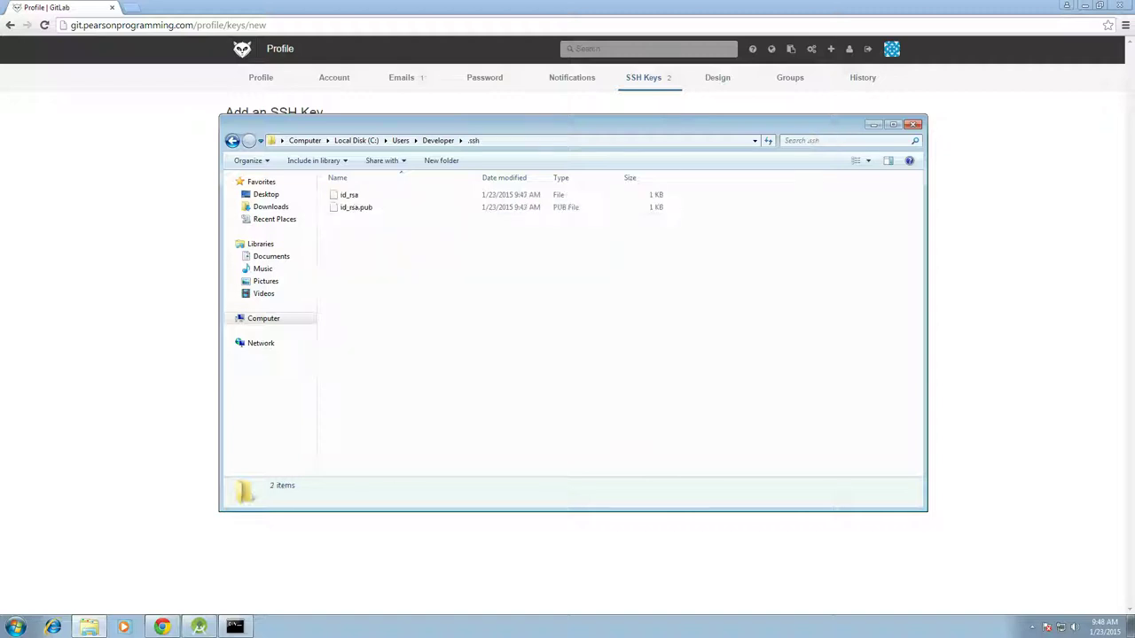
Open id_rsa.pub in Notepad, copy all of its key text, and close Notepad
{"action": "right_click", "coordinate": [359, 206]}
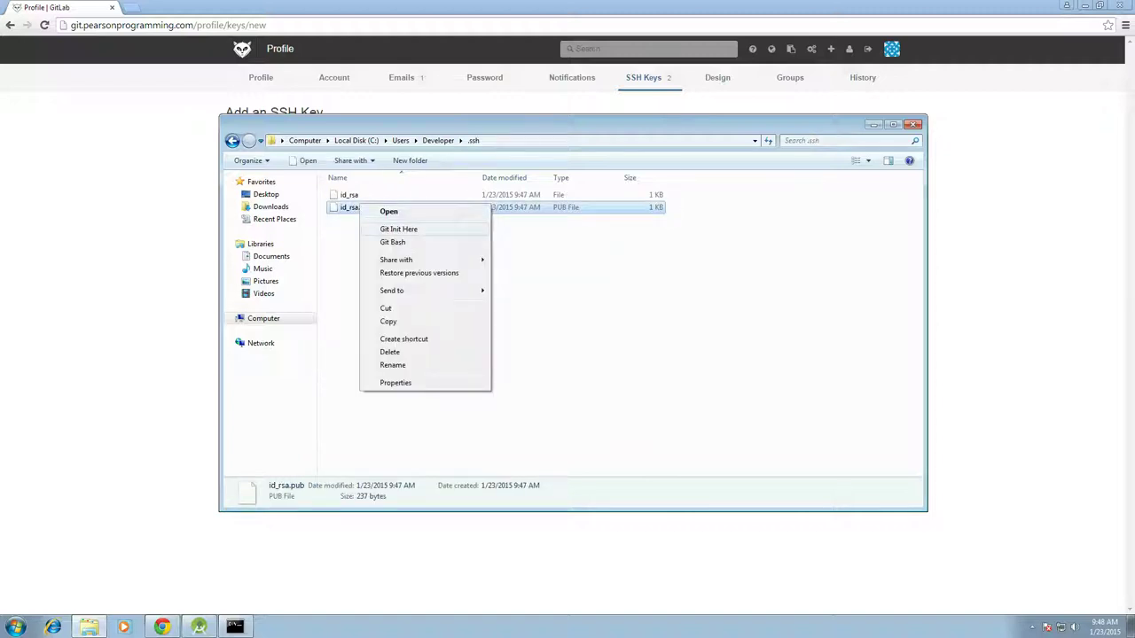
{"action": "key", "text": "Return"}
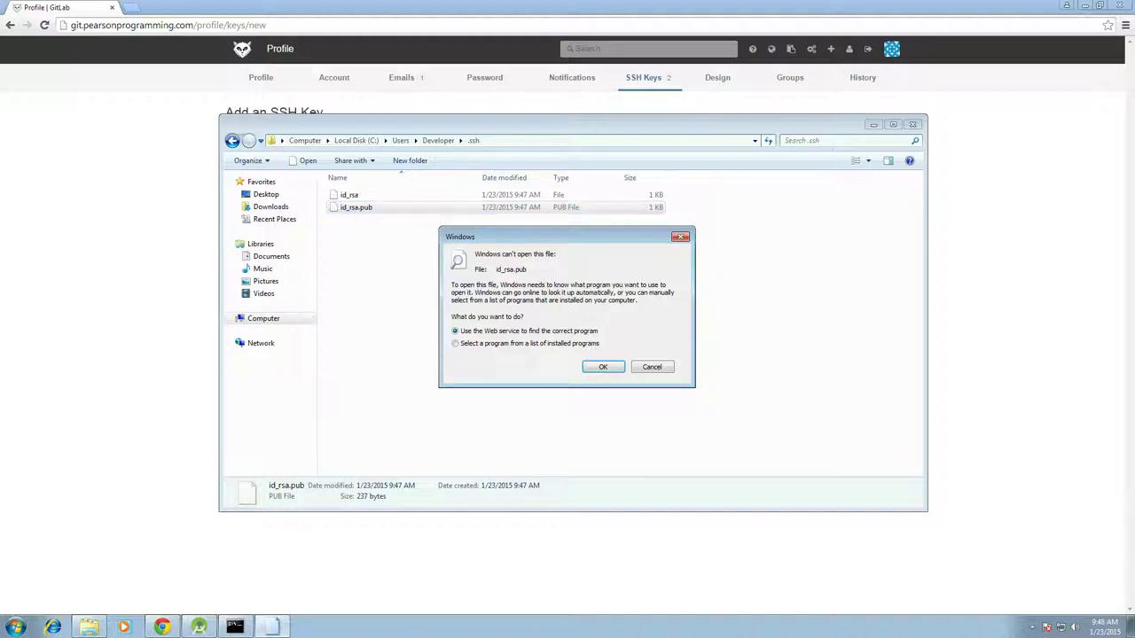
{"action": "key", "text": "Return"}
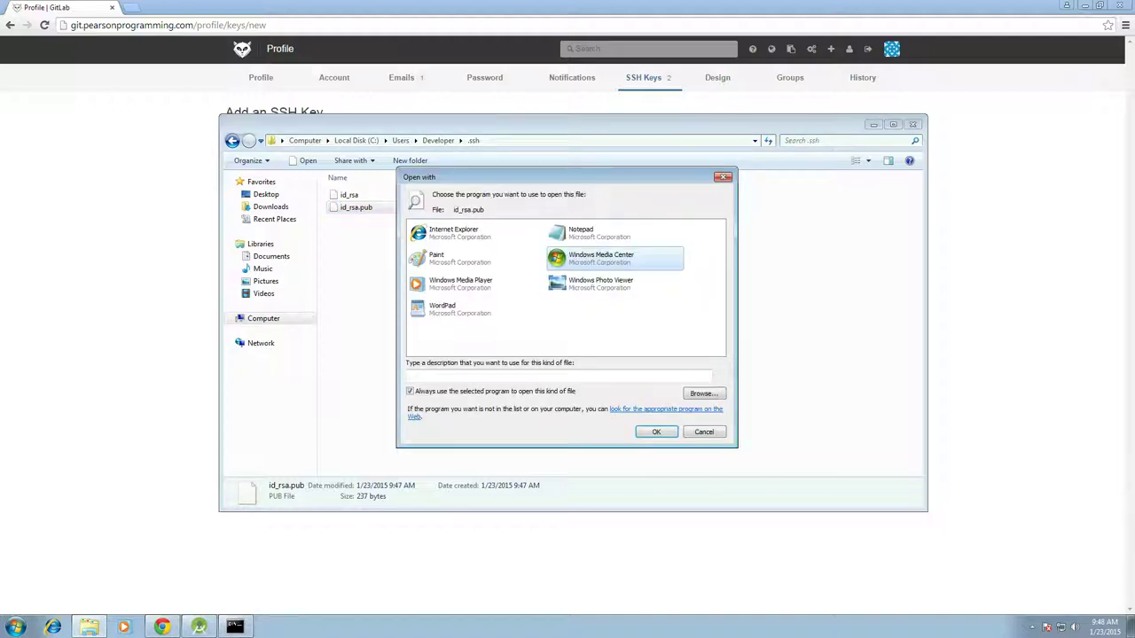
{"action": "left_click", "coordinate": [585, 232]}
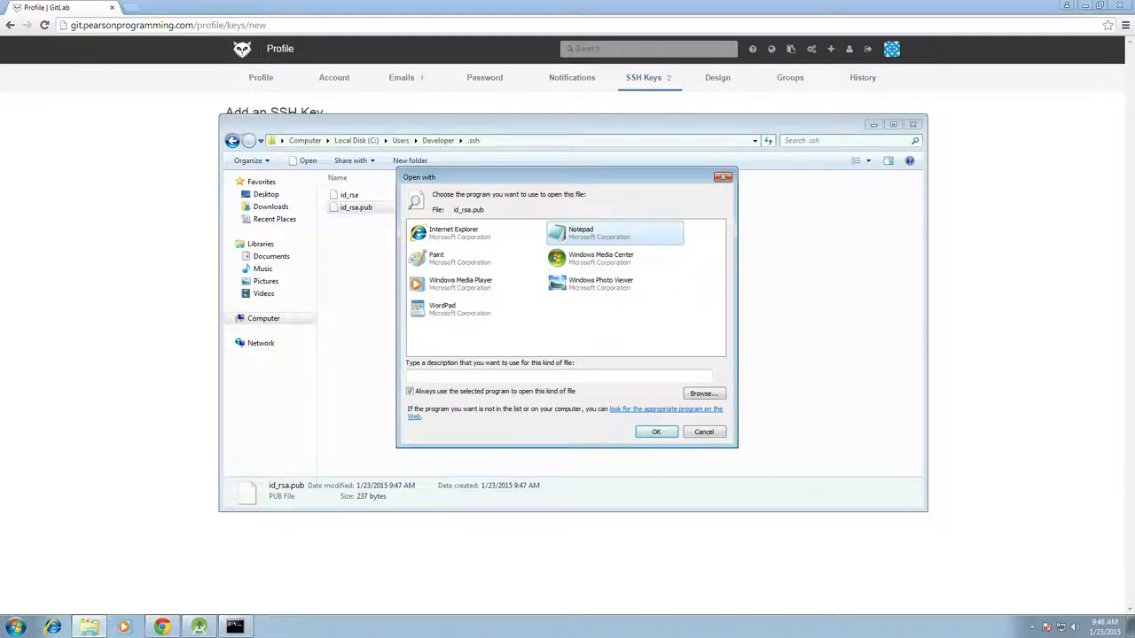
{"action": "key", "text": "Return"}
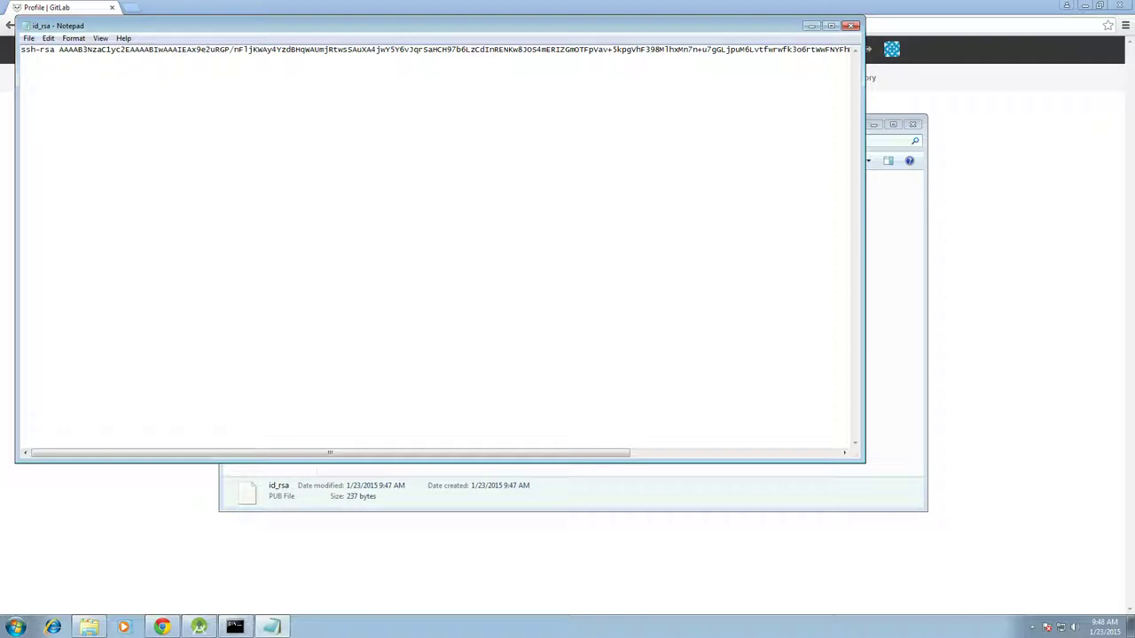
{"action": "key", "text": "ctrl+a"}
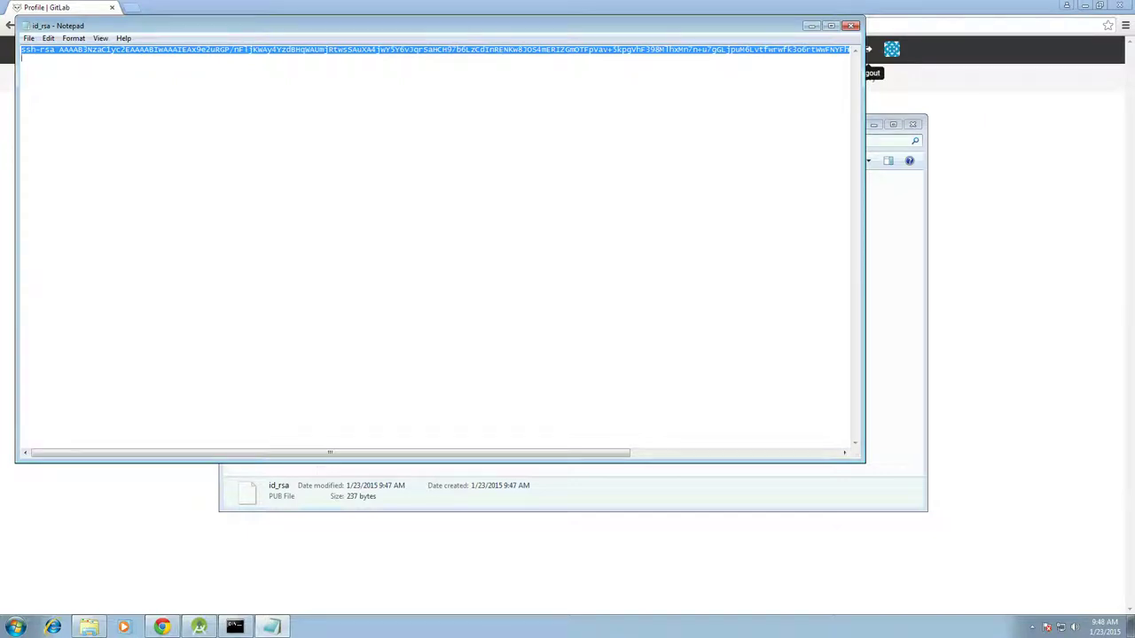
{"action": "key", "text": "alt+F4"}
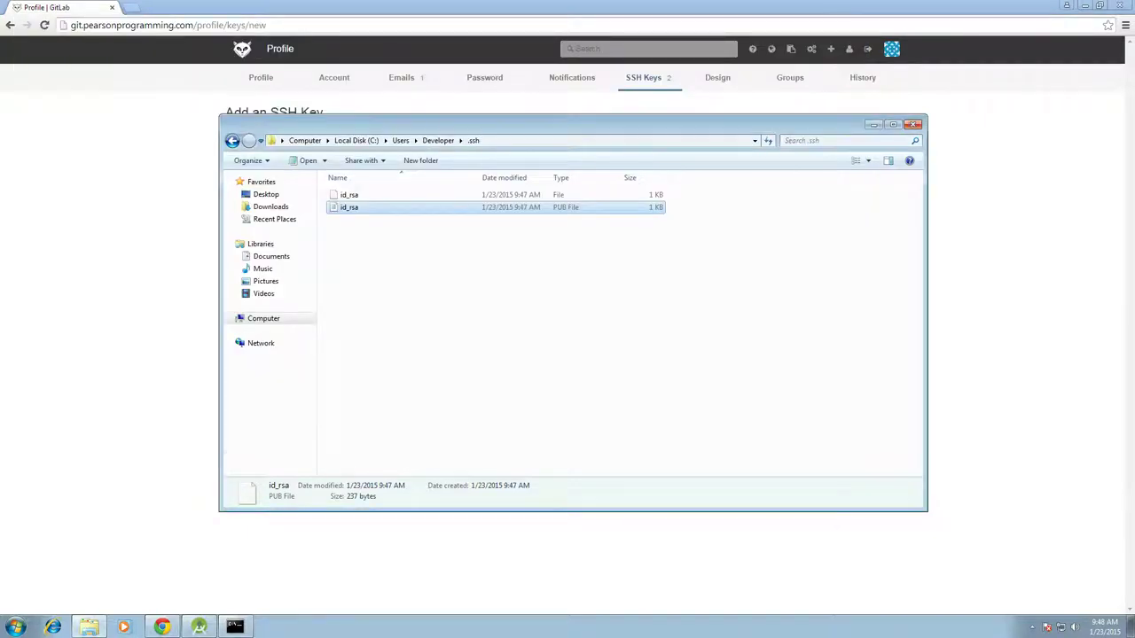
Paste the public key into GitLab's Key box and add it, giving three saved SSH keys
{"action": "key", "text": "alt+Tab"}
{"action": "left_click", "coordinate": [349, 198]}
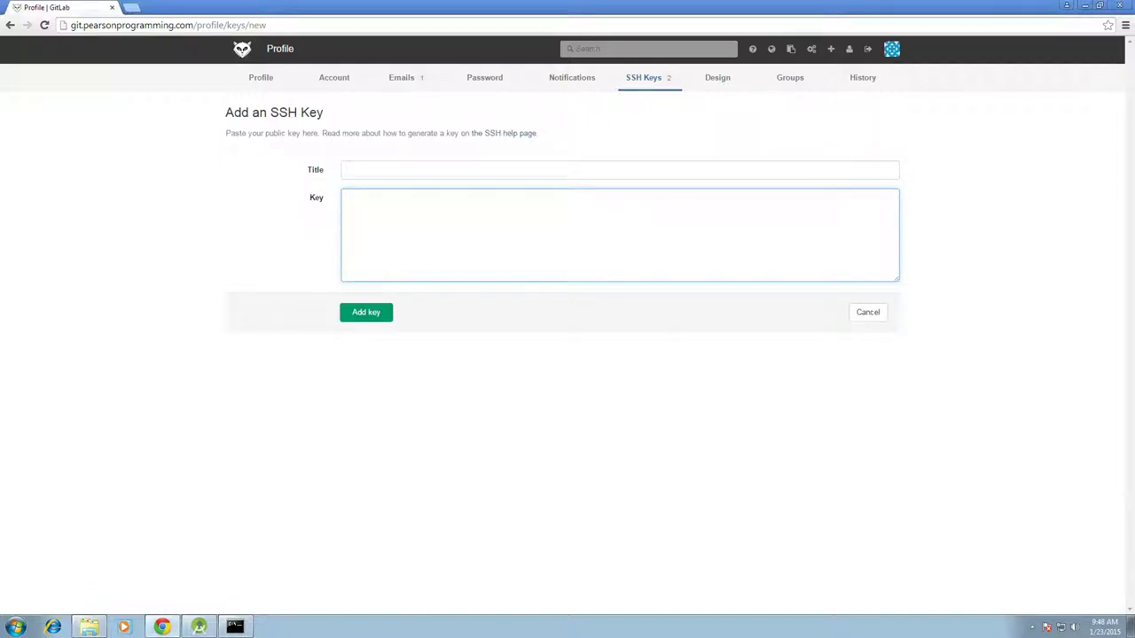
{"action": "key", "text": "ctrl+v"}
{"action": "key", "text": "shift+Tab"}
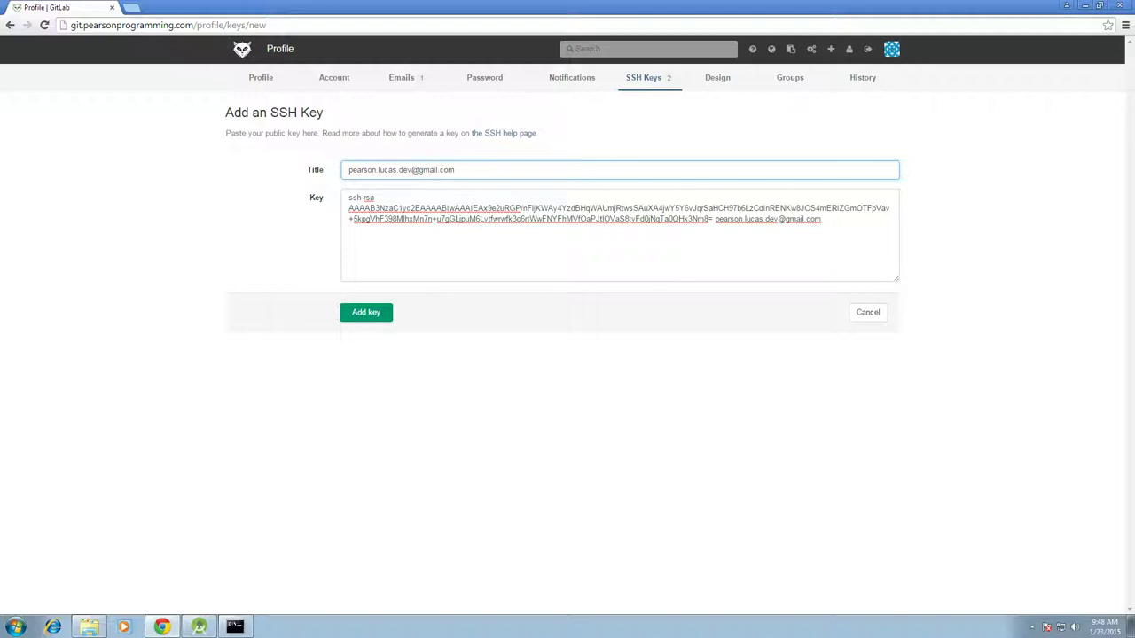
{"action": "key", "text": "Return"}
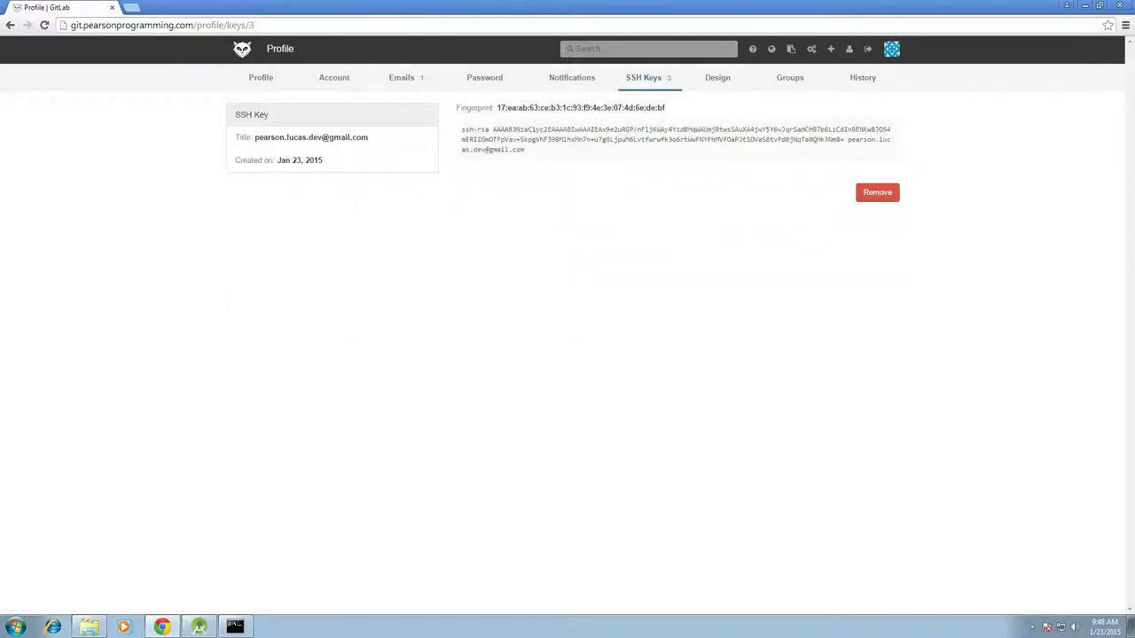
{"action": "left_click", "coordinate": [643, 78]}
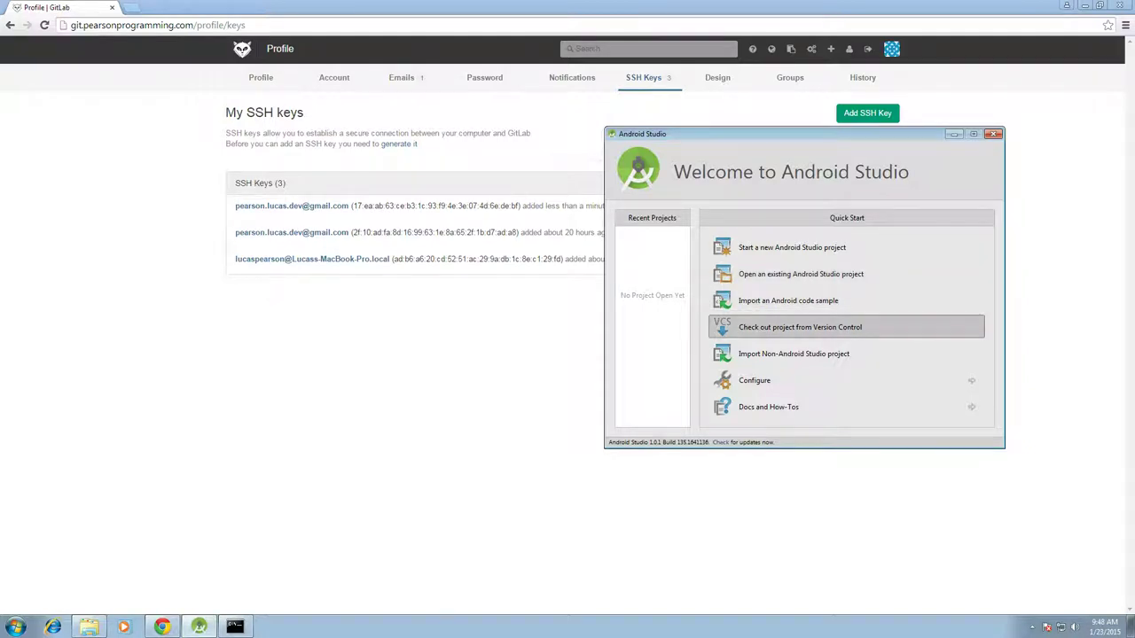
Start a Git checkout from version control in Android Studio
{"action": "left_click", "coordinate": [800, 327]}
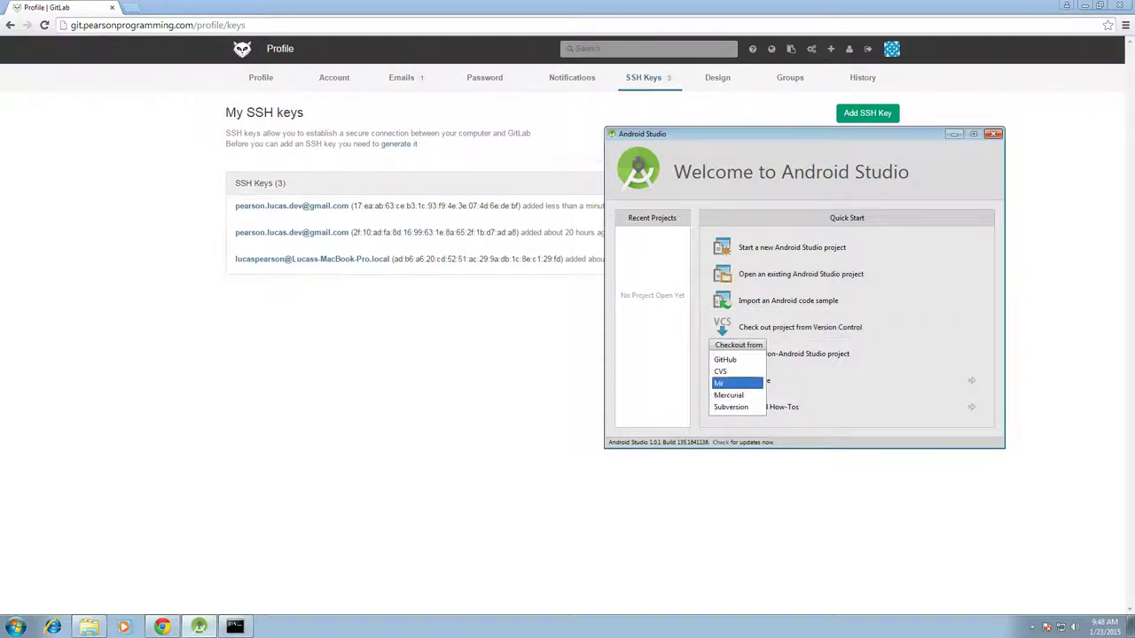
{"action": "key", "text": "Return"}
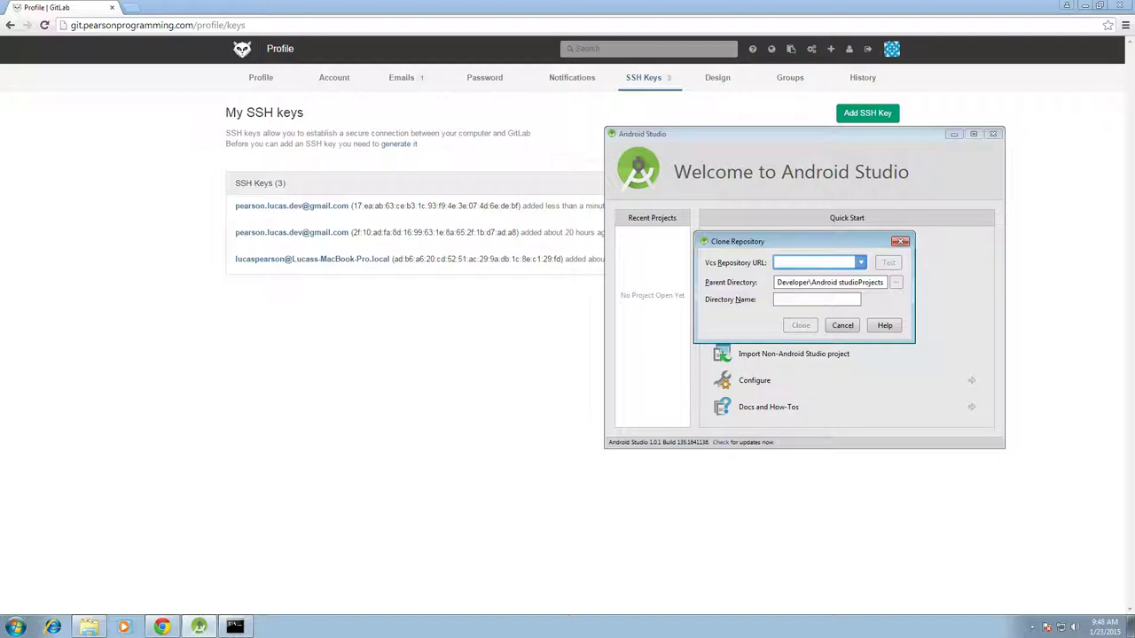
{"action": "left_click", "coordinate": [443, 262]}
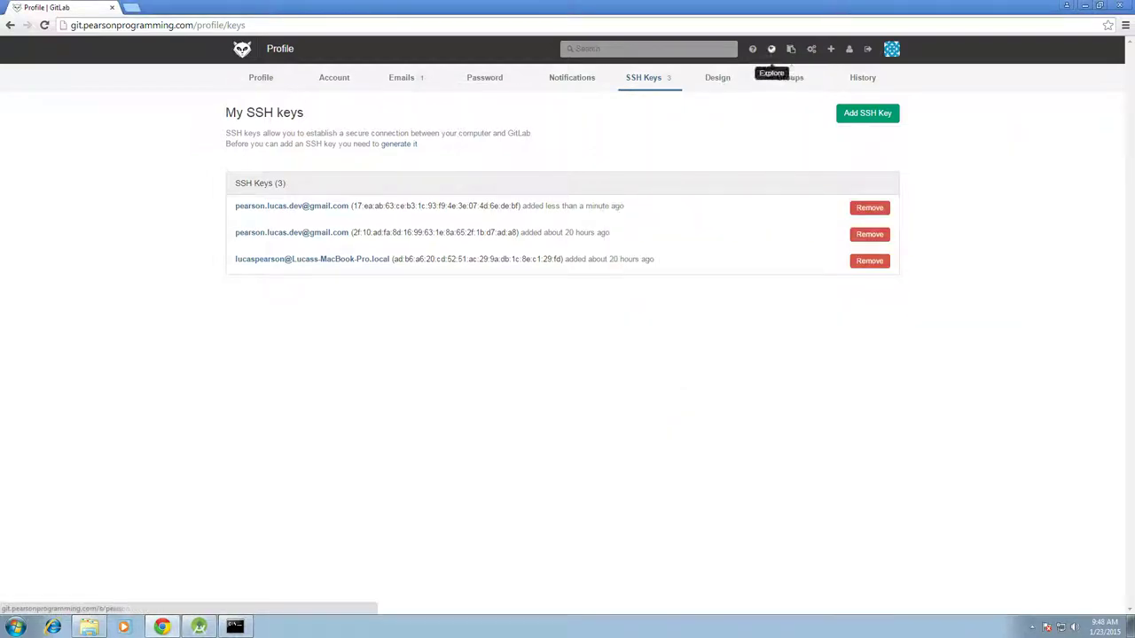
Copy the SSH clone address of Senior Project Developers / edu.pnc.app from Explore's Most Starred Projects
{"action": "left_click", "coordinate": [772, 49]}
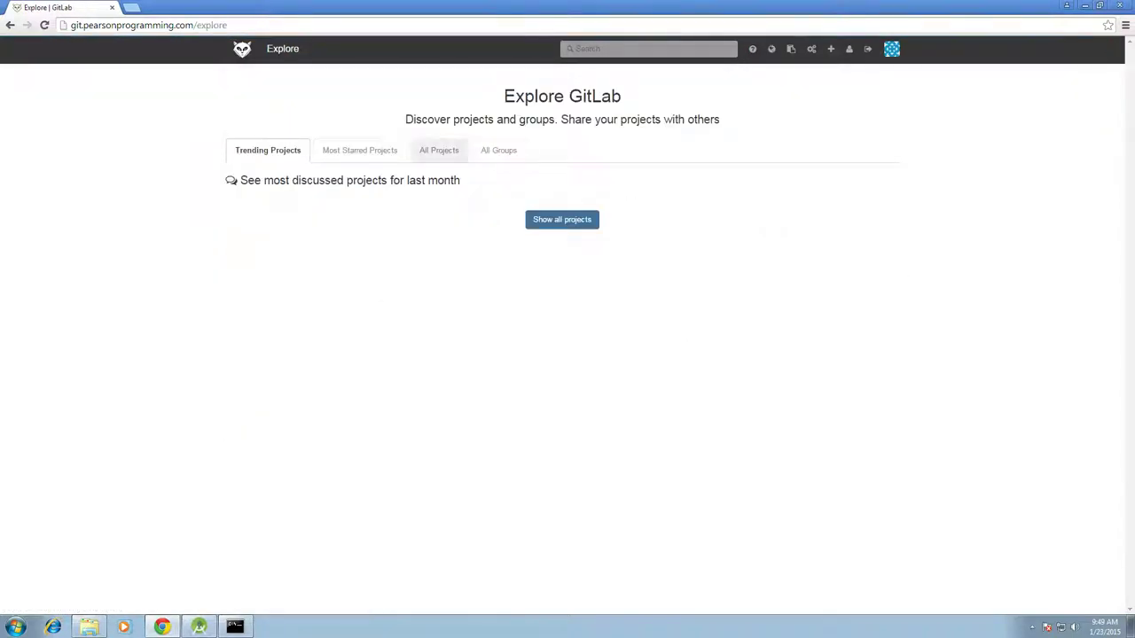
{"action": "left_click", "coordinate": [359, 150]}
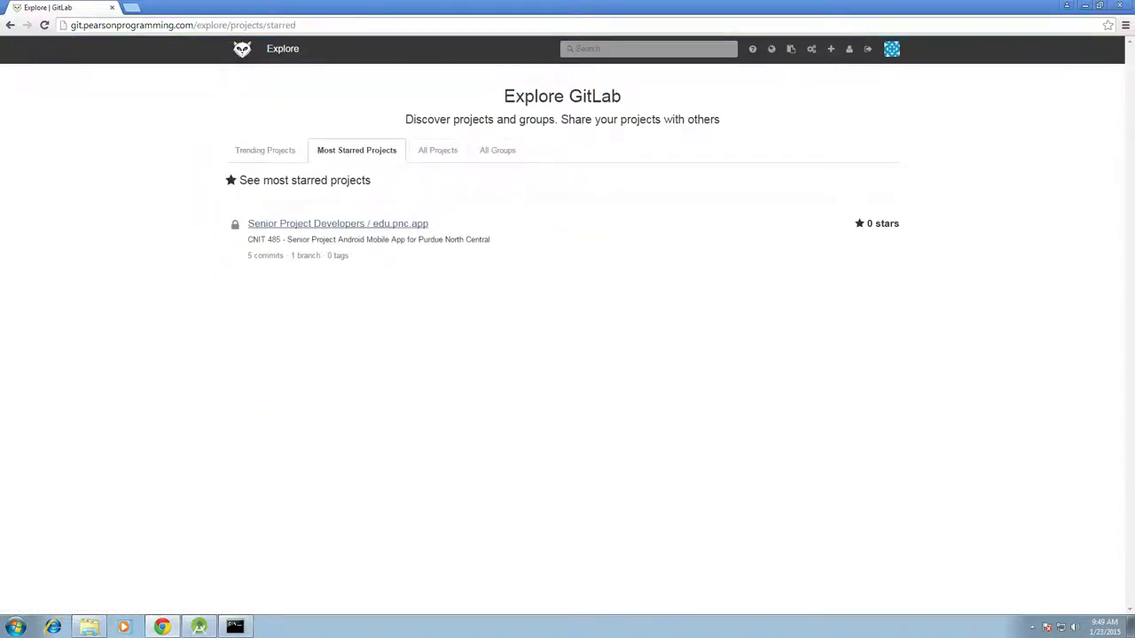
{"action": "left_click", "coordinate": [338, 224]}
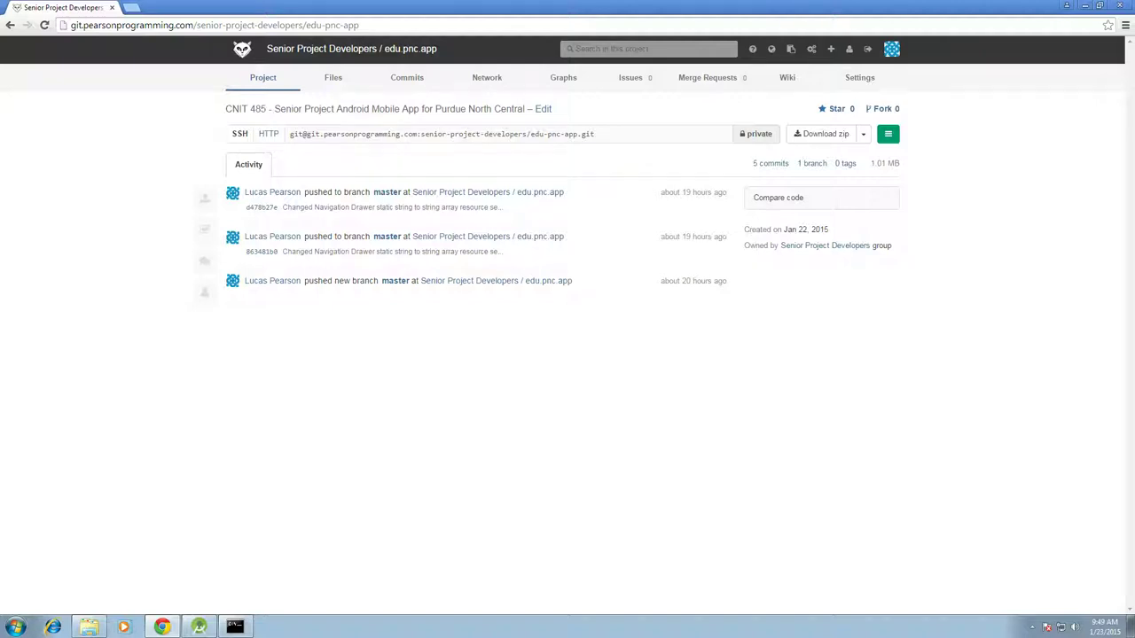
{"action": "left_click_drag", "start_coordinate": [290, 134], "coordinate": [594, 134]}
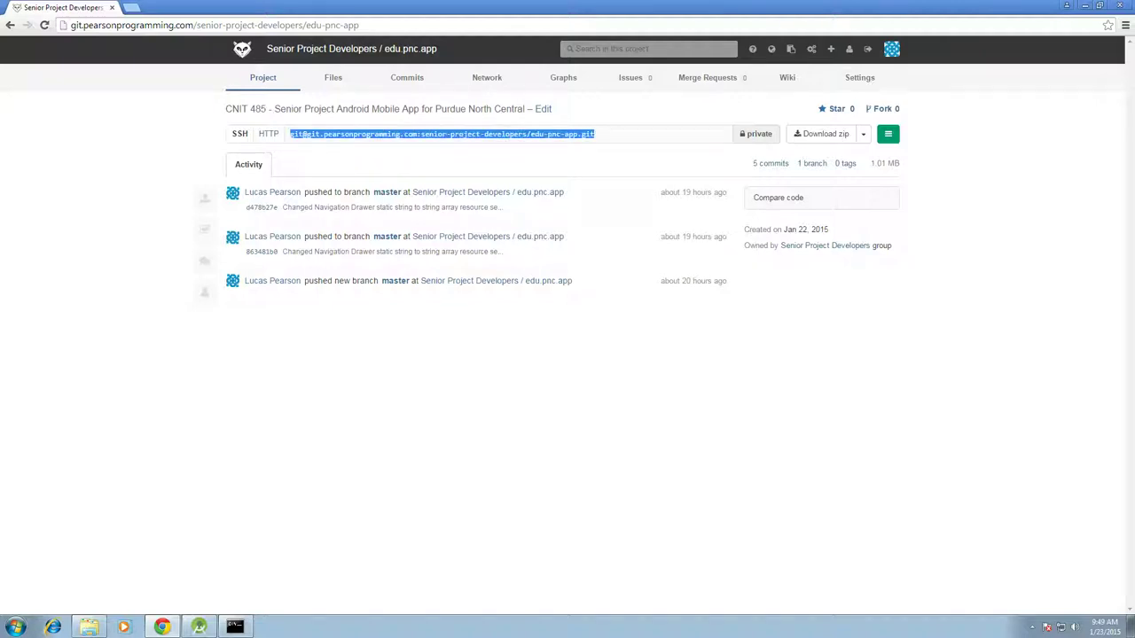
{"action": "right_click", "coordinate": [562, 135]}
{"action": "left_click", "coordinate": [585, 140]}
{"action": "left_click", "coordinate": [199, 627]}
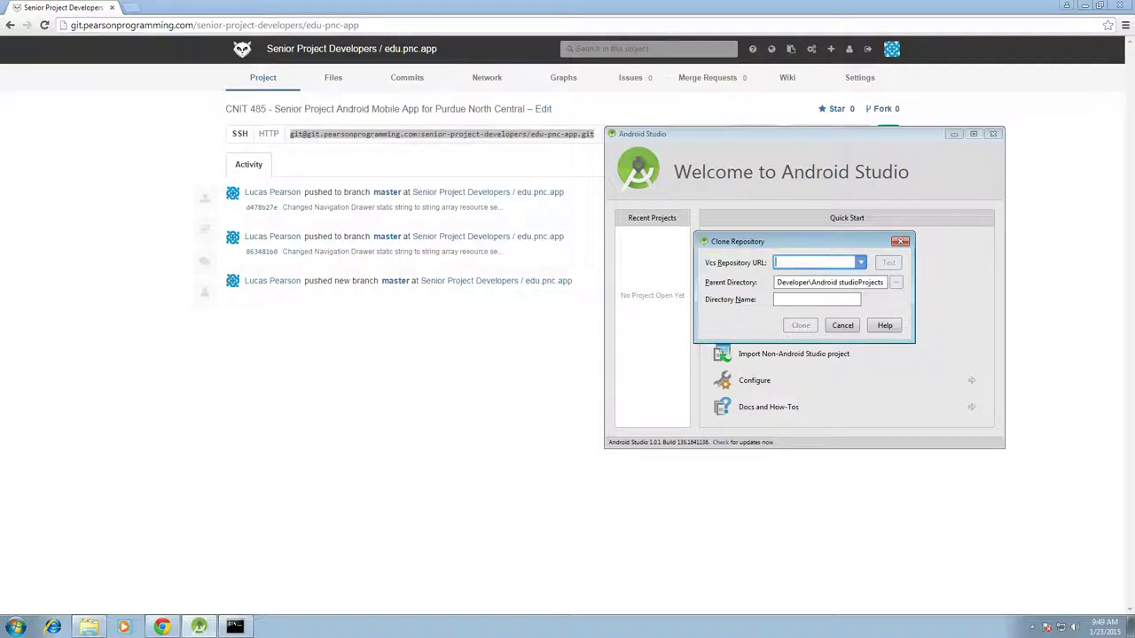
Paste the edu-pnc-app.git SSH address as the repository URL and test the connection successfully
{"action": "key", "text": "ctrl+v"}
{"action": "key", "text": "alt+t"}
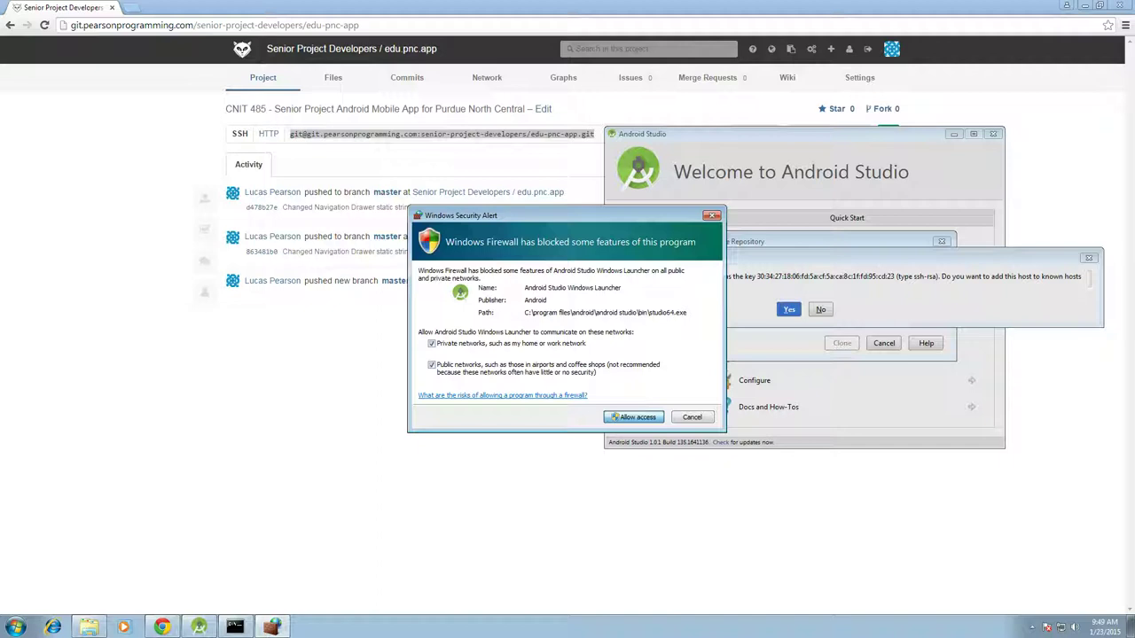
{"action": "left_click", "coordinate": [635, 416]}
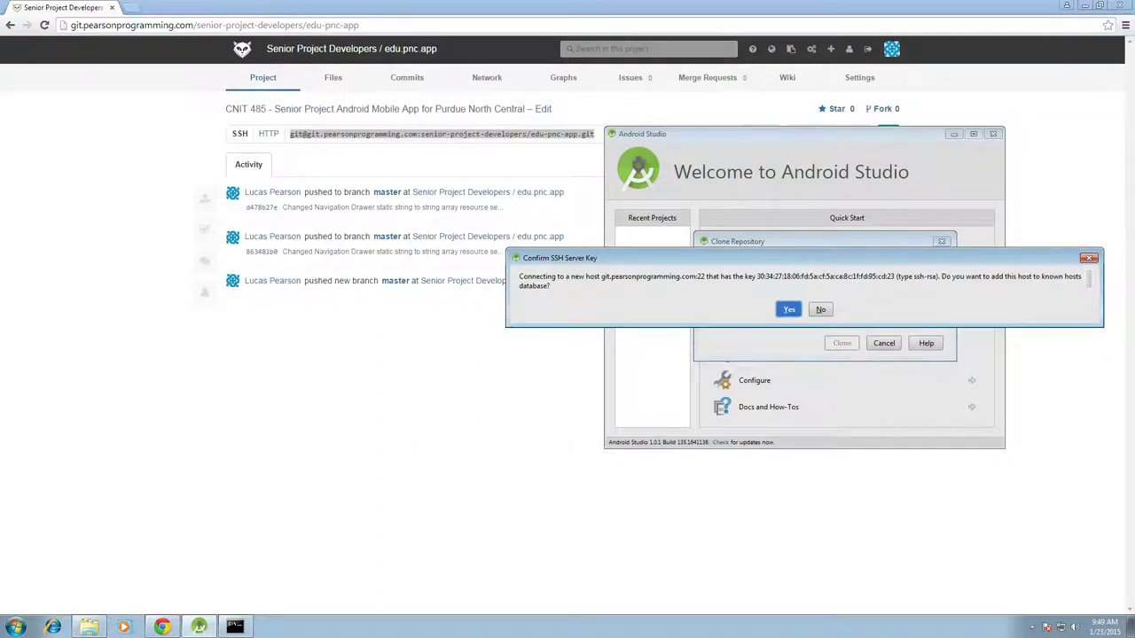
{"action": "key", "text": "Return"}
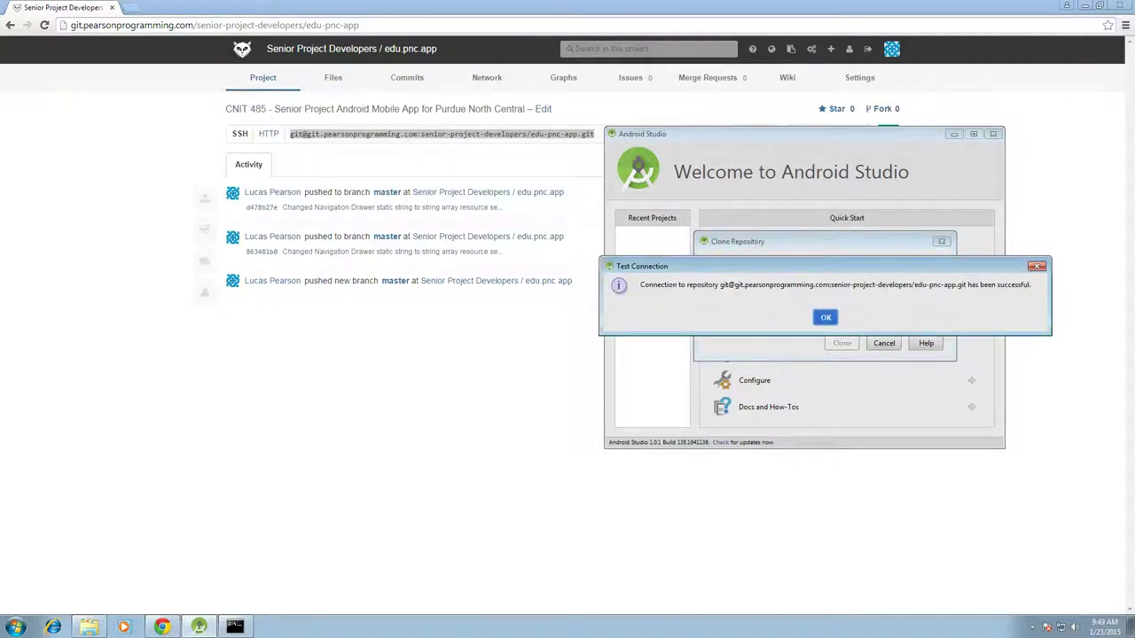
{"action": "key", "text": "Return"}
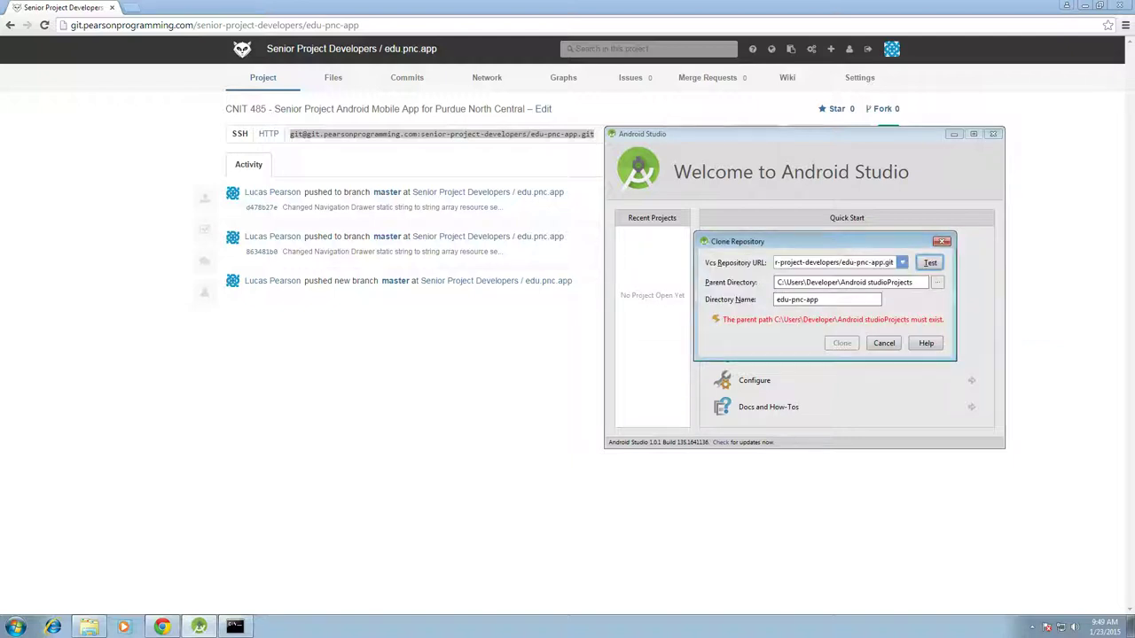
Delete the stray space from the clone's Parent Directory path
{"action": "left_click", "coordinate": [866, 282]}
{"action": "key", "text": "BackSpace"}
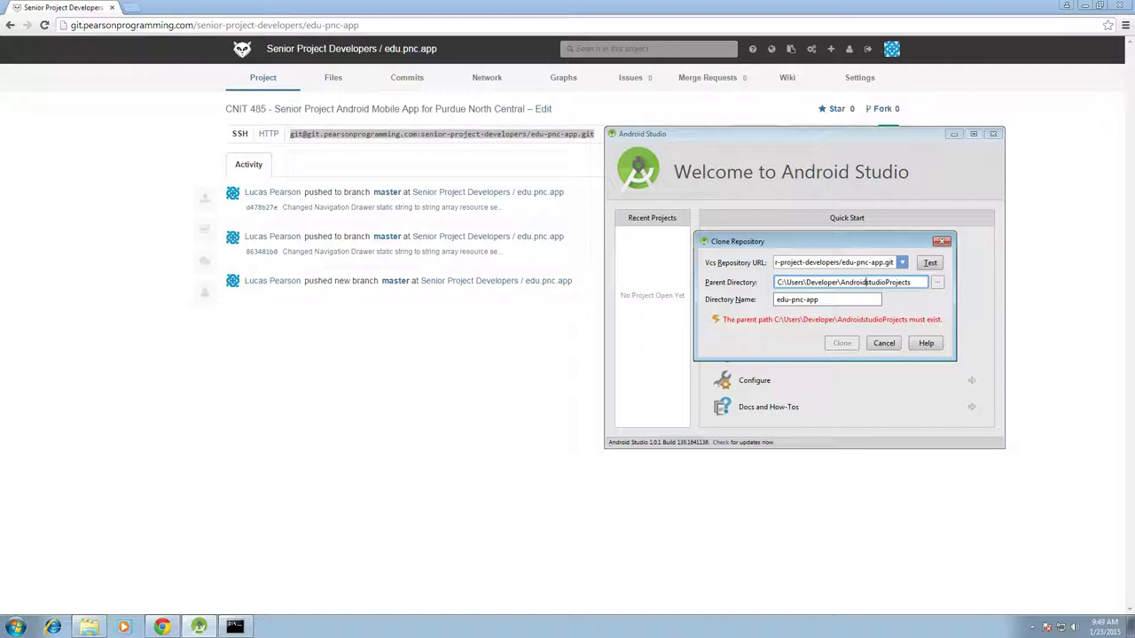
{"action": "left_click", "coordinate": [178, 567]}
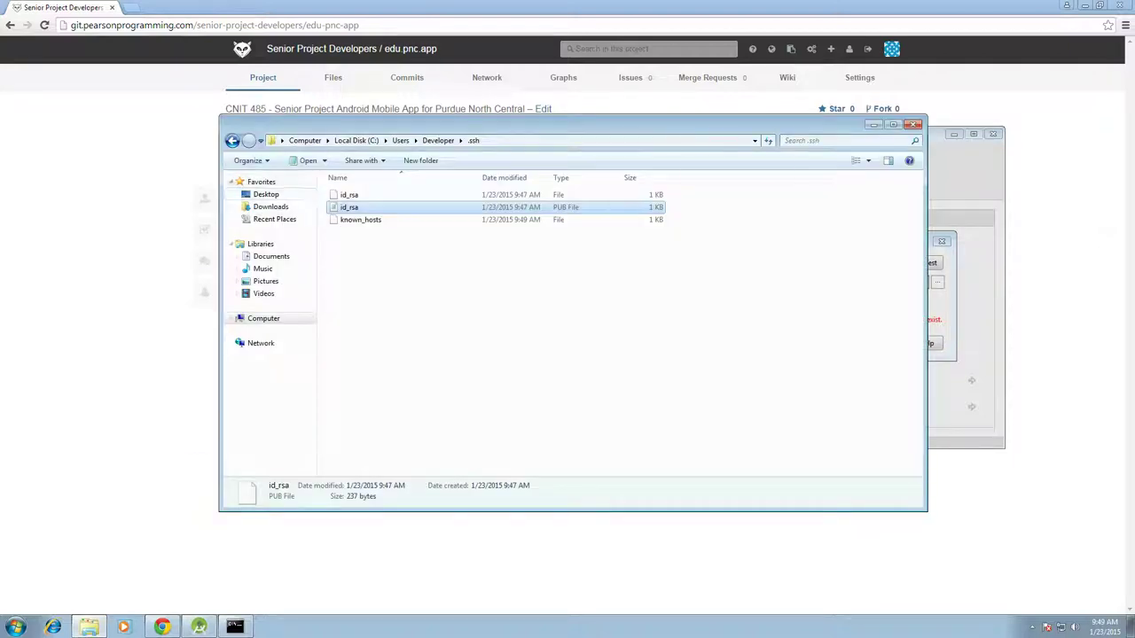
Create a new folder named AndroidStudioProjects inside C:\Users\Developer
{"action": "left_click", "coordinate": [233, 140]}
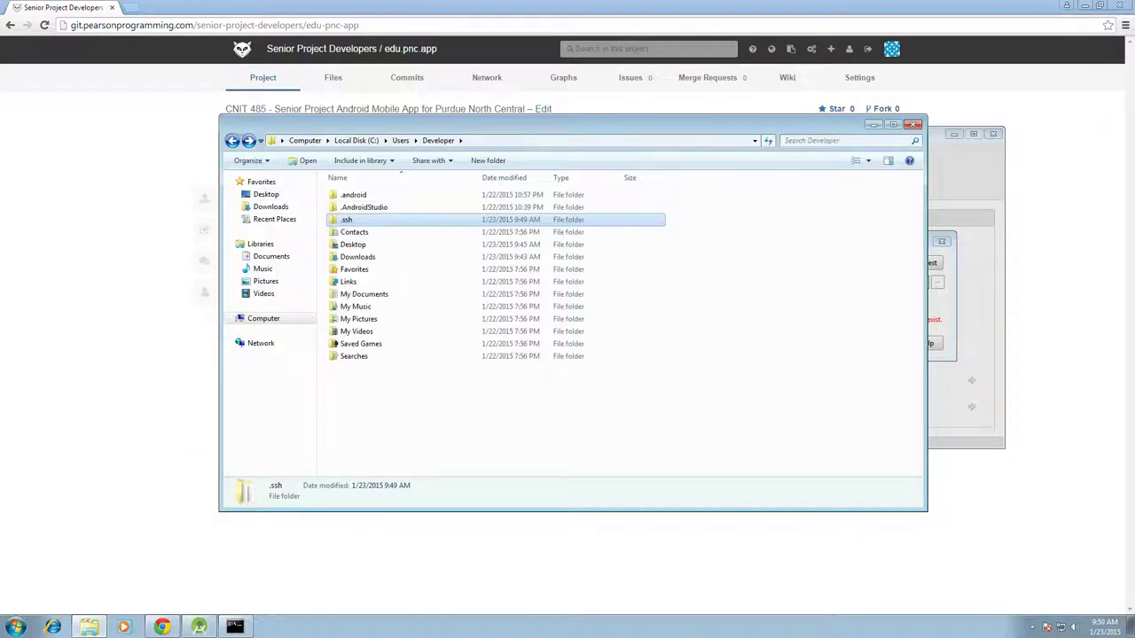
{"action": "right_click", "coordinate": [393, 203]}
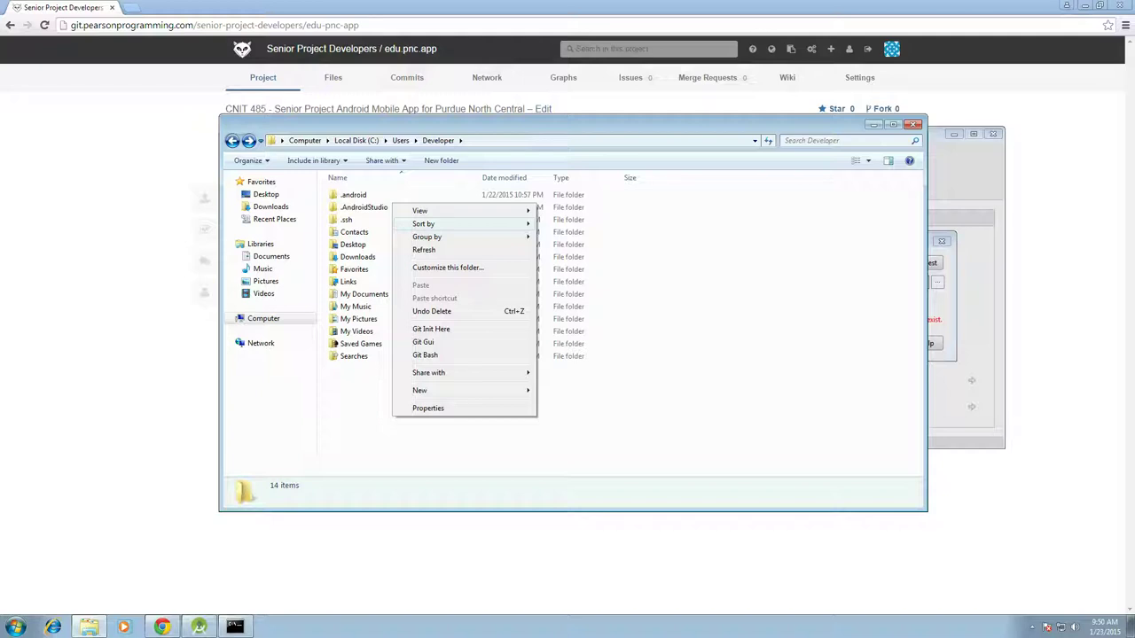
{"action": "mouse_move", "coordinate": [419, 390]}
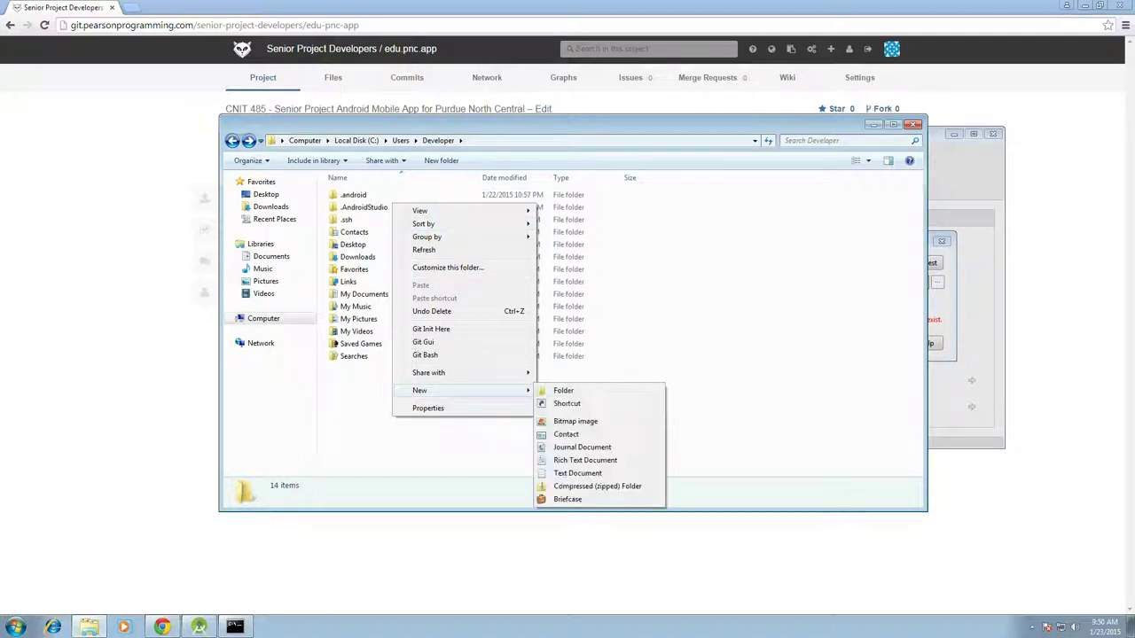
{"action": "left_click", "coordinate": [567, 390]}
{"action": "type", "text": "Android"}
{"action": "type", "text": "t"}
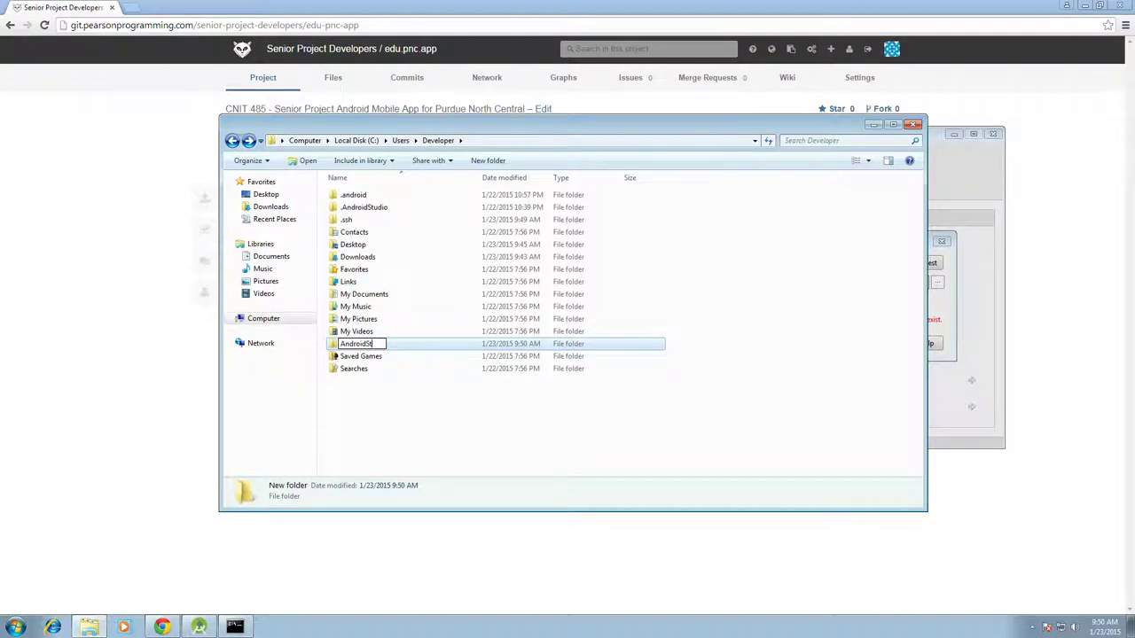
{"action": "type", "text": "udioProjects"}
{"action": "key", "text": "Return"}
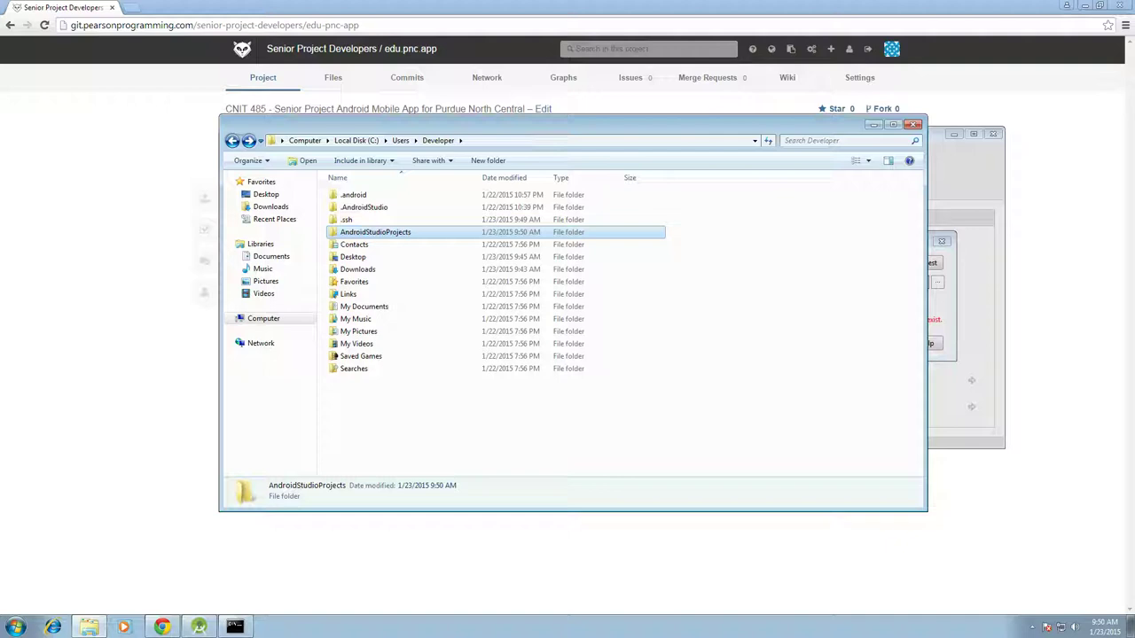
{"action": "key", "text": "alt+Tab"}
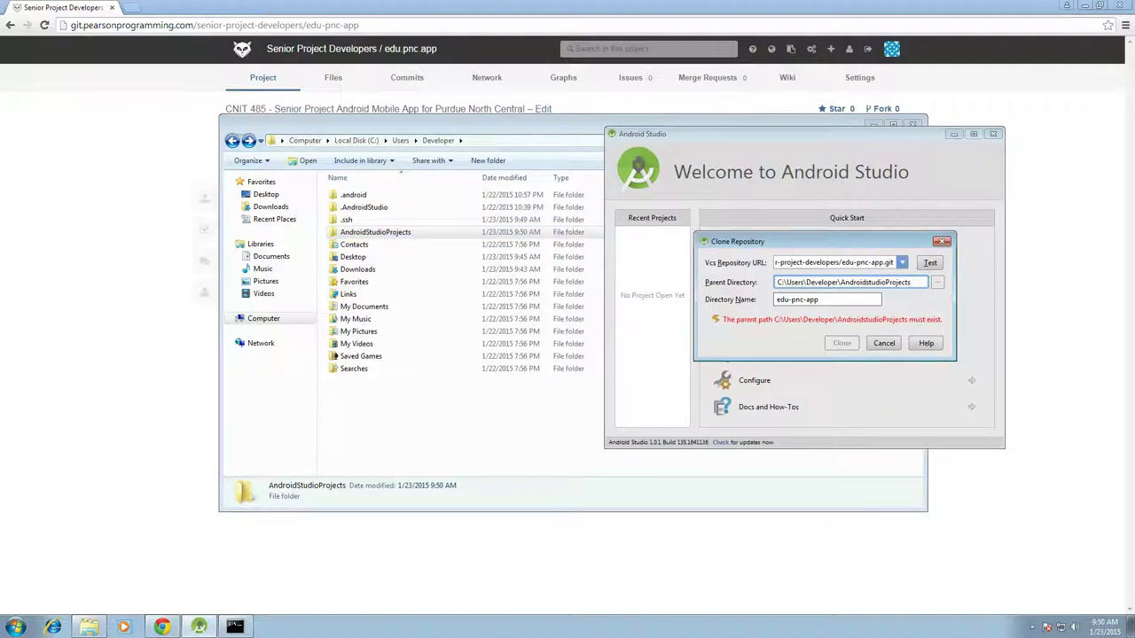
Set AndroidStudioProjects as parent directory, clone edu-pnc-app, and open the cloned project
{"action": "key", "text": "shift+Return"}
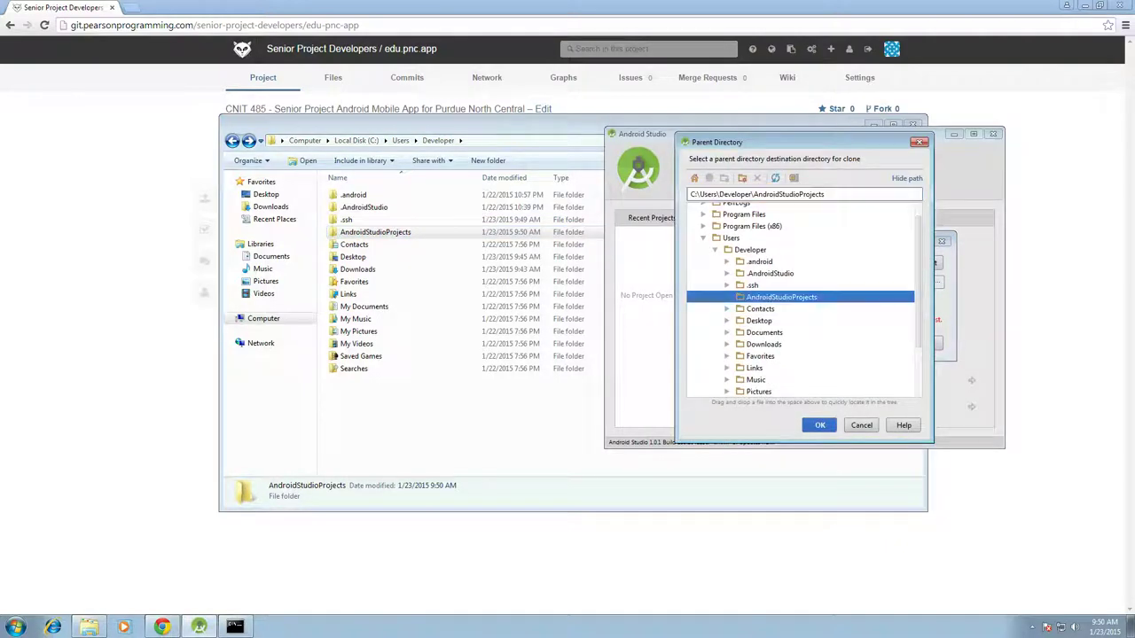
{"action": "key", "text": "Return"}
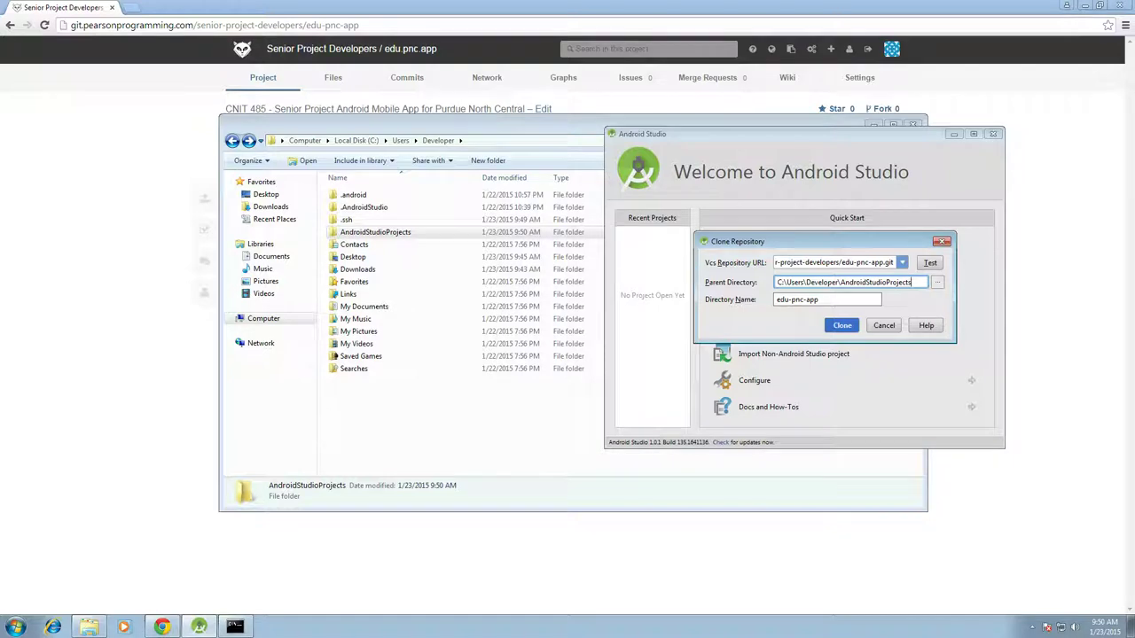
{"action": "key", "text": "Return"}
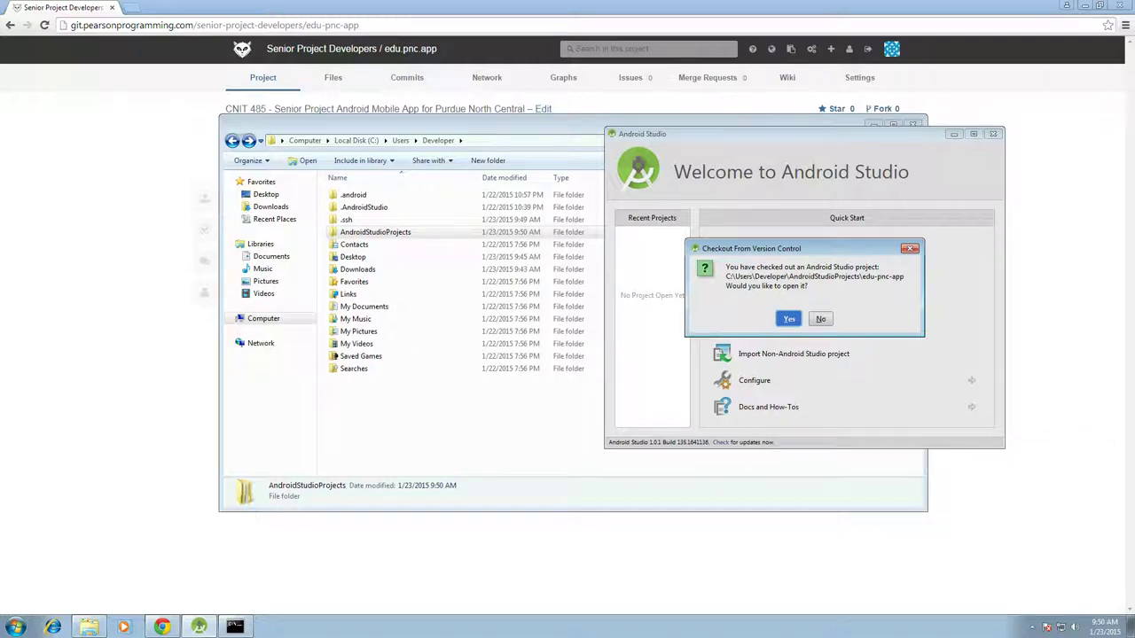
{"action": "key", "text": "Return"}
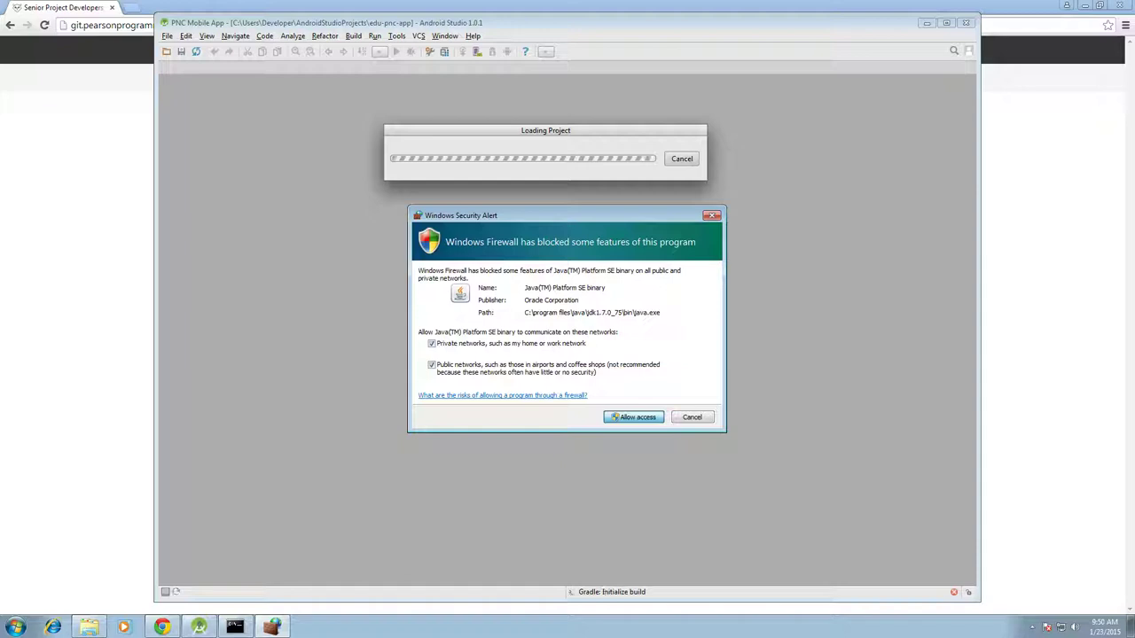
Allow Java through the firewall, disable Show Tips on Startup, and close Tip of the Day
{"action": "left_click", "coordinate": [634, 417]}
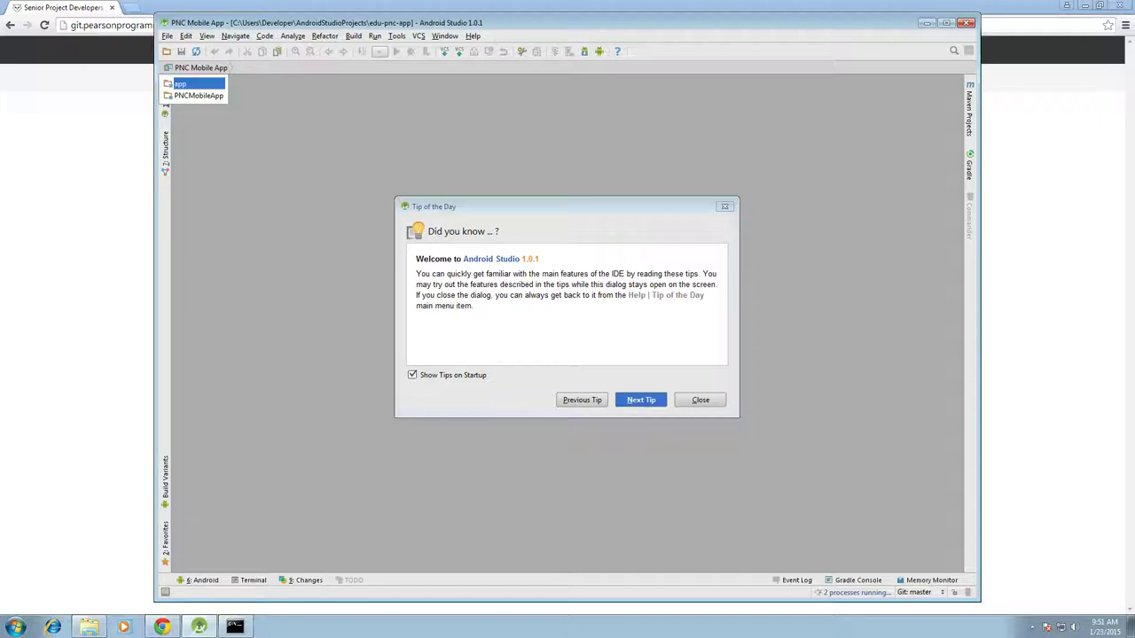
{"action": "left_click", "coordinate": [412, 375]}
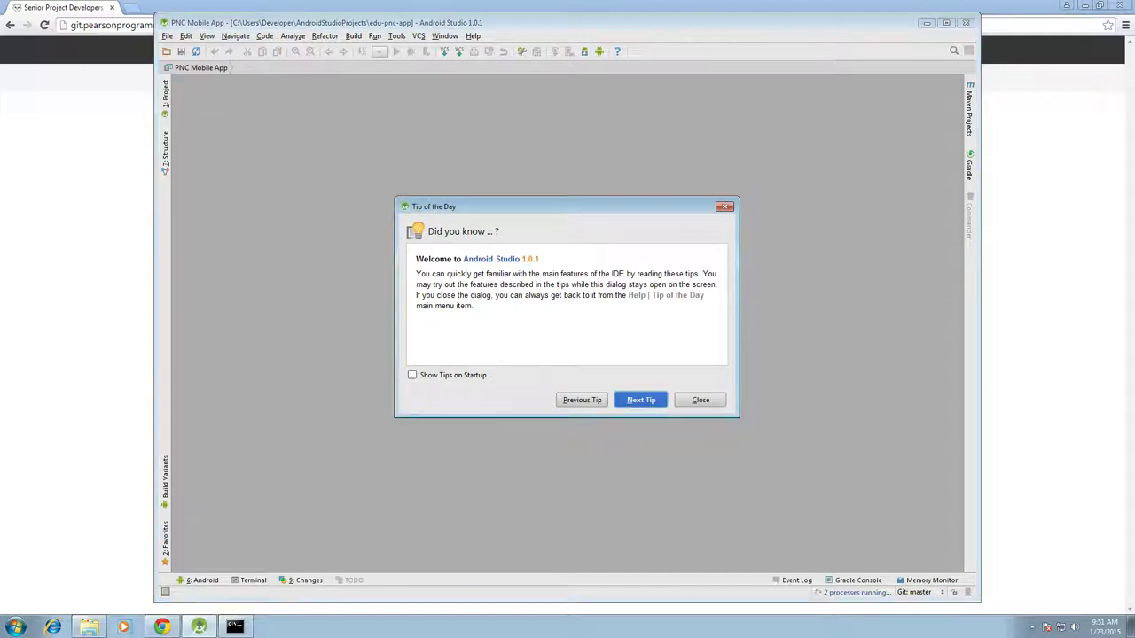
{"action": "key", "text": "Escape"}
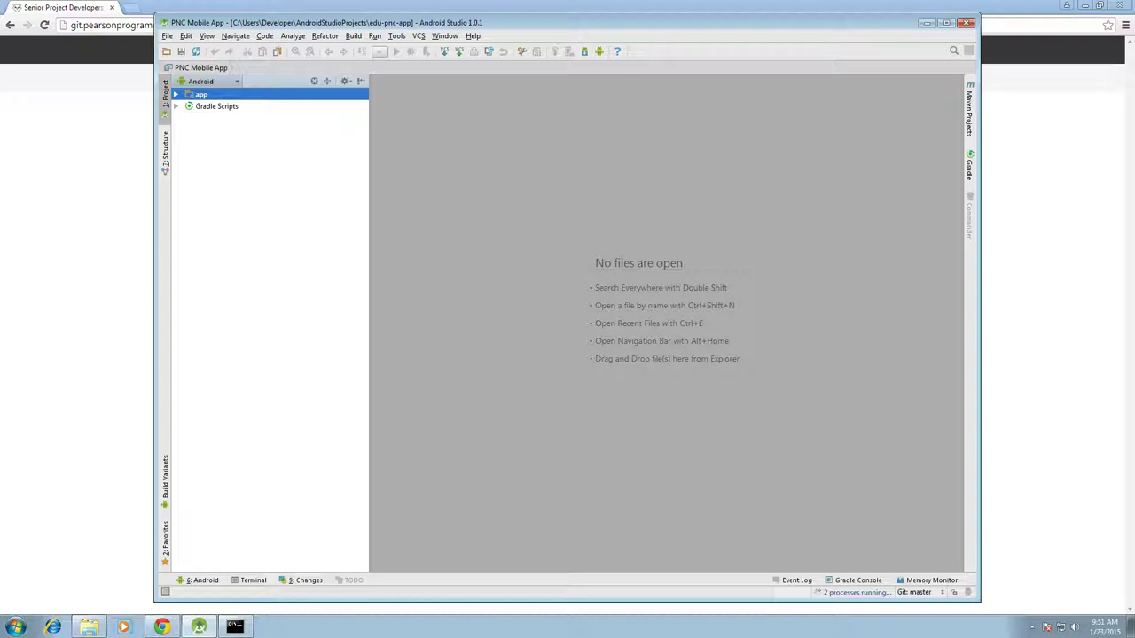
Check the background tasks, then launch the Android SDK Manager from the toolbar
{"action": "key", "text": "alt+u"}
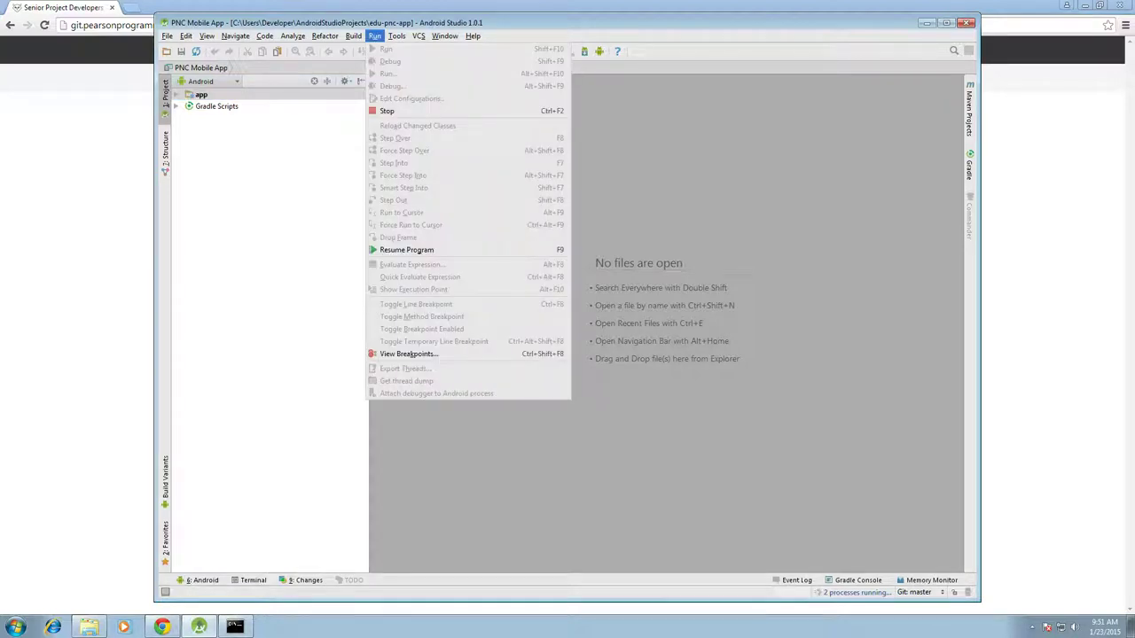
{"action": "key", "text": "Escape"}
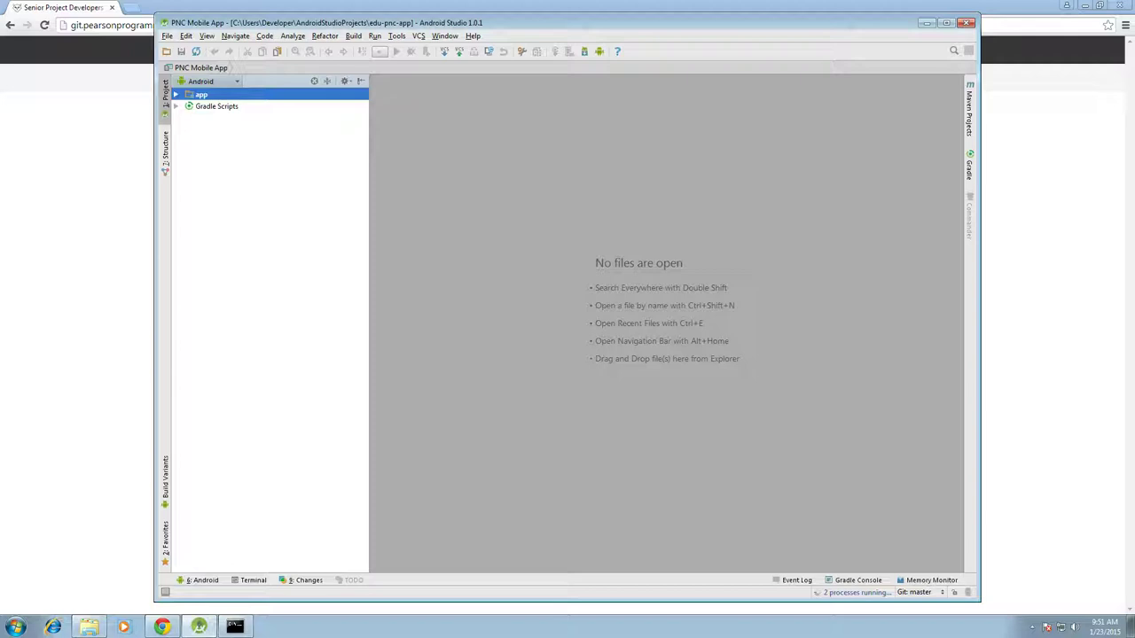
{"action": "left_click", "coordinate": [808, 582]}
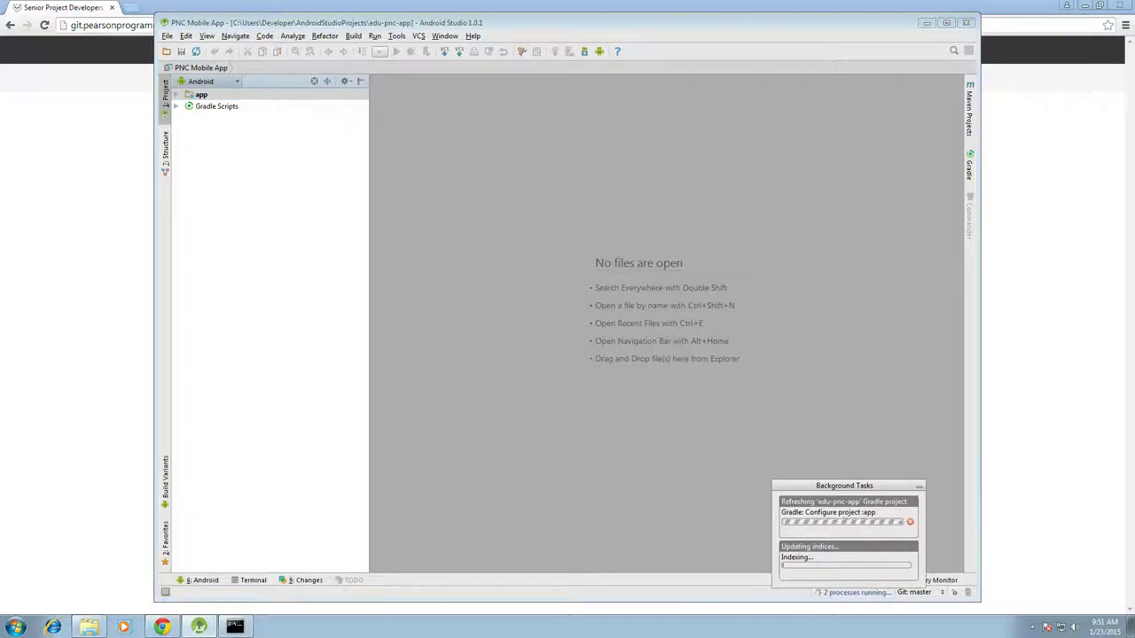
{"action": "left_click", "coordinate": [202, 94]}
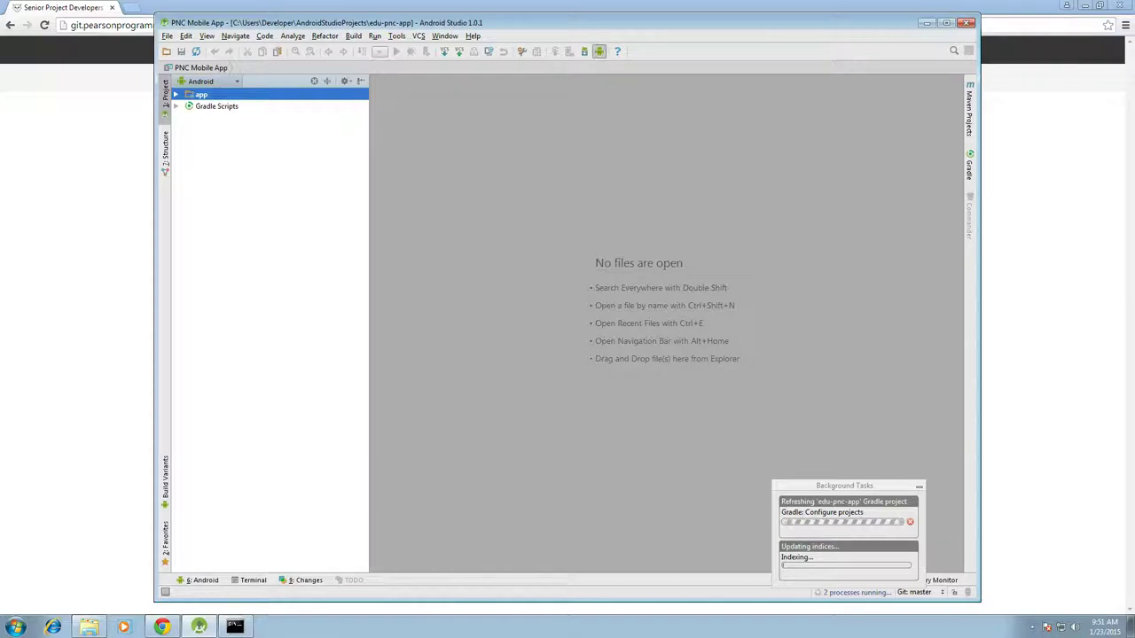
{"action": "left_click", "coordinate": [583, 51]}
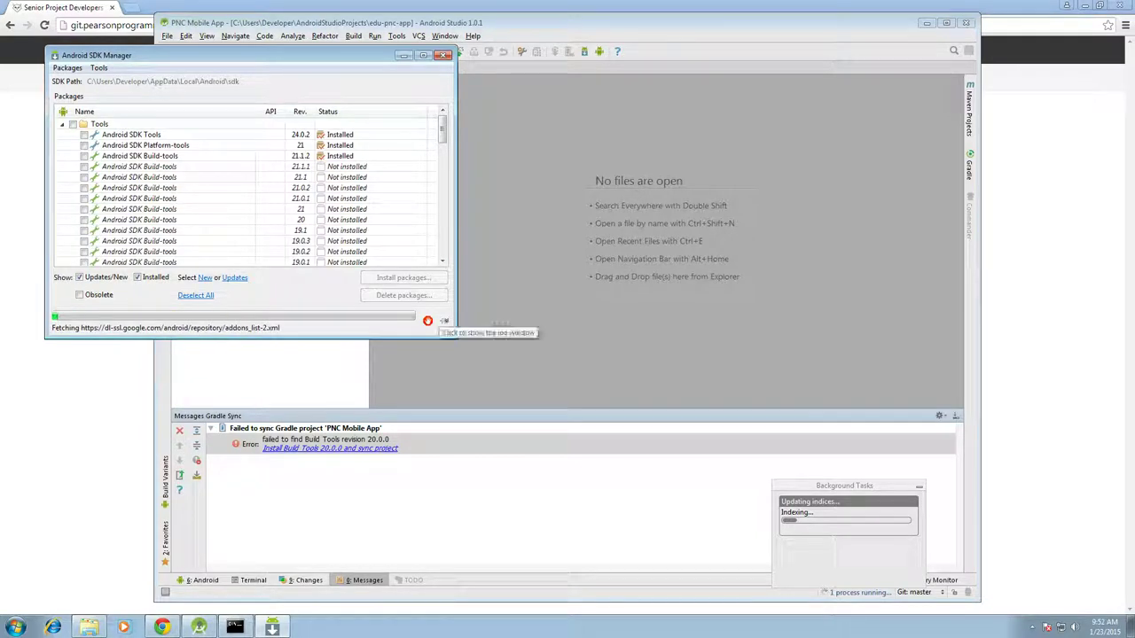
Enlarge the SDK Manager window and expand app, java and Gradle Scripts in the Project tree
{"action": "left_click_drag", "start_coordinate": [456, 338], "coordinate": [636, 480]}
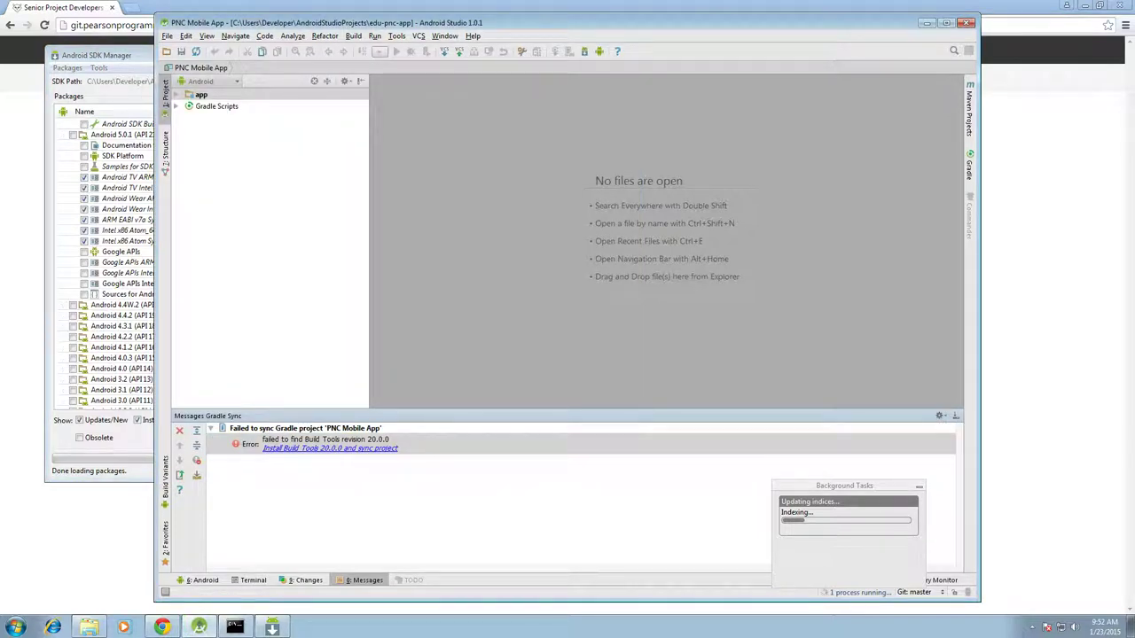
{"action": "double_click", "coordinate": [201, 94]}
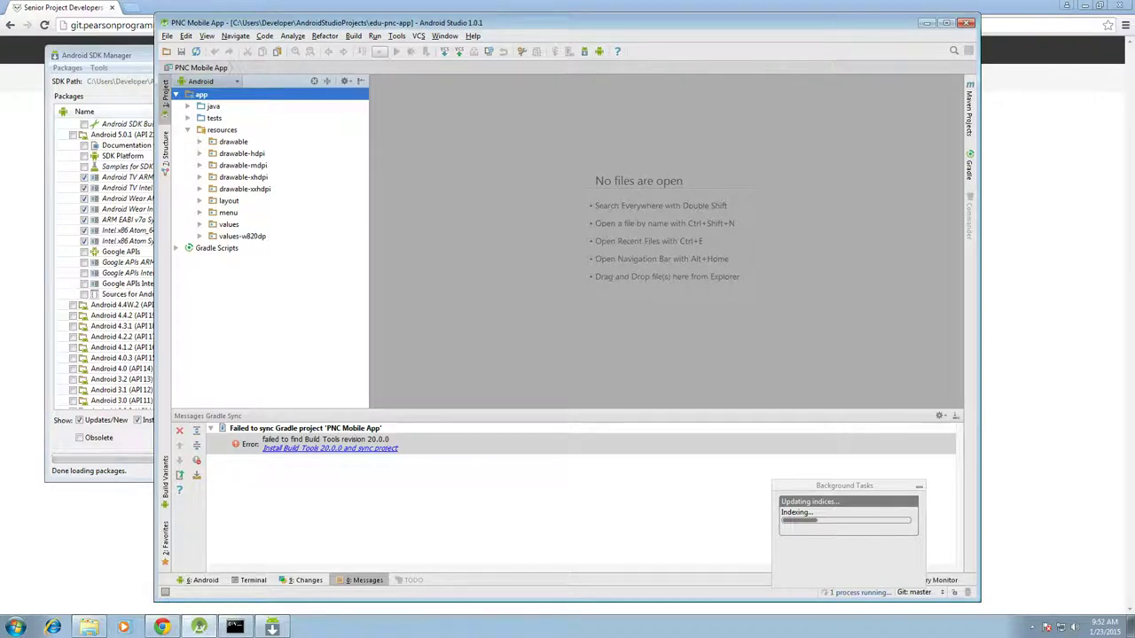
{"action": "left_click", "coordinate": [213, 106]}
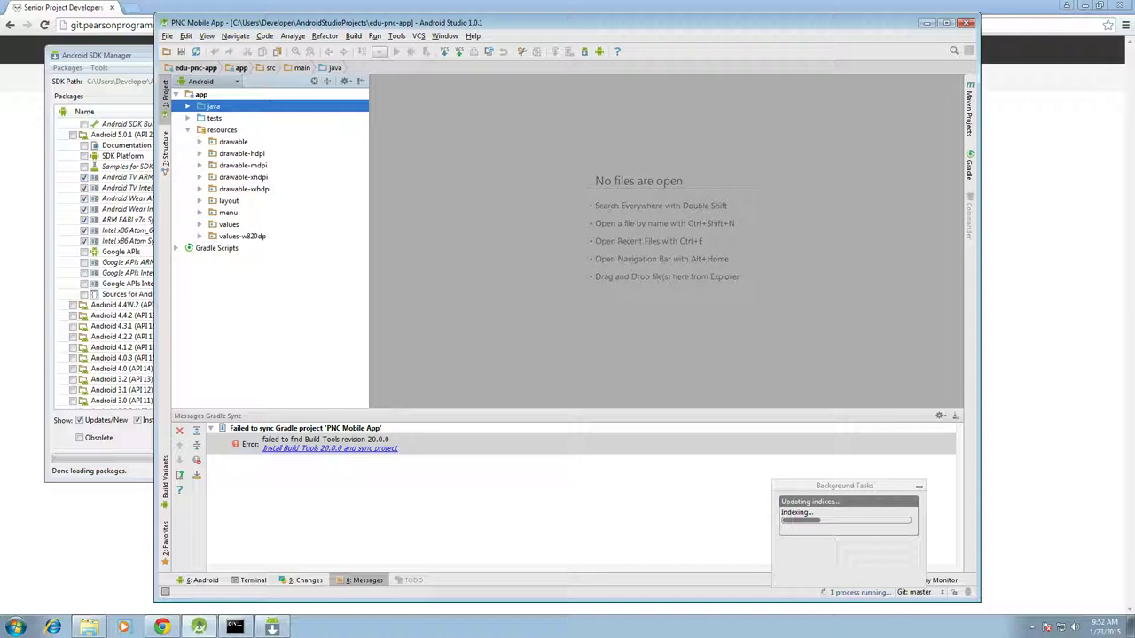
{"action": "key", "text": "Right"}
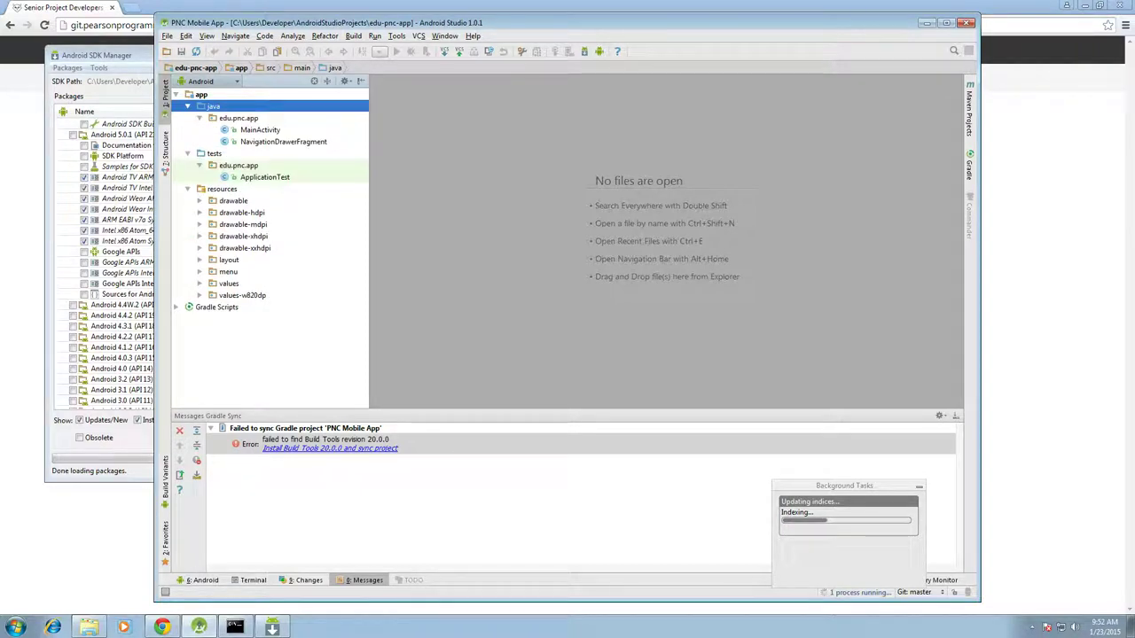
{"action": "left_click", "coordinate": [216, 307]}
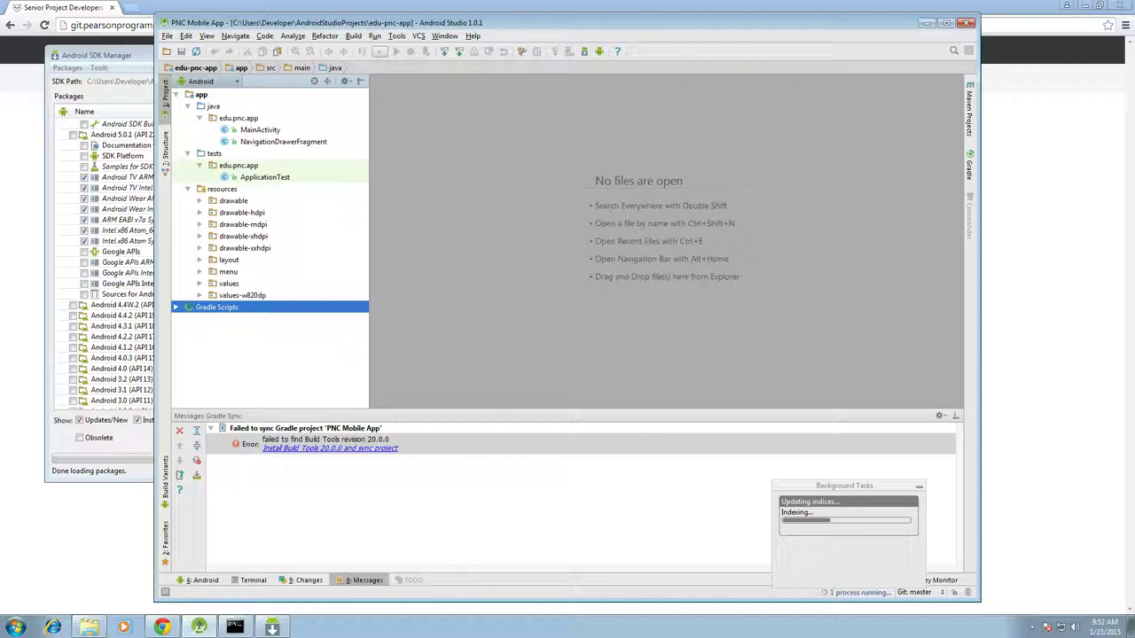
{"action": "key", "text": "Right"}
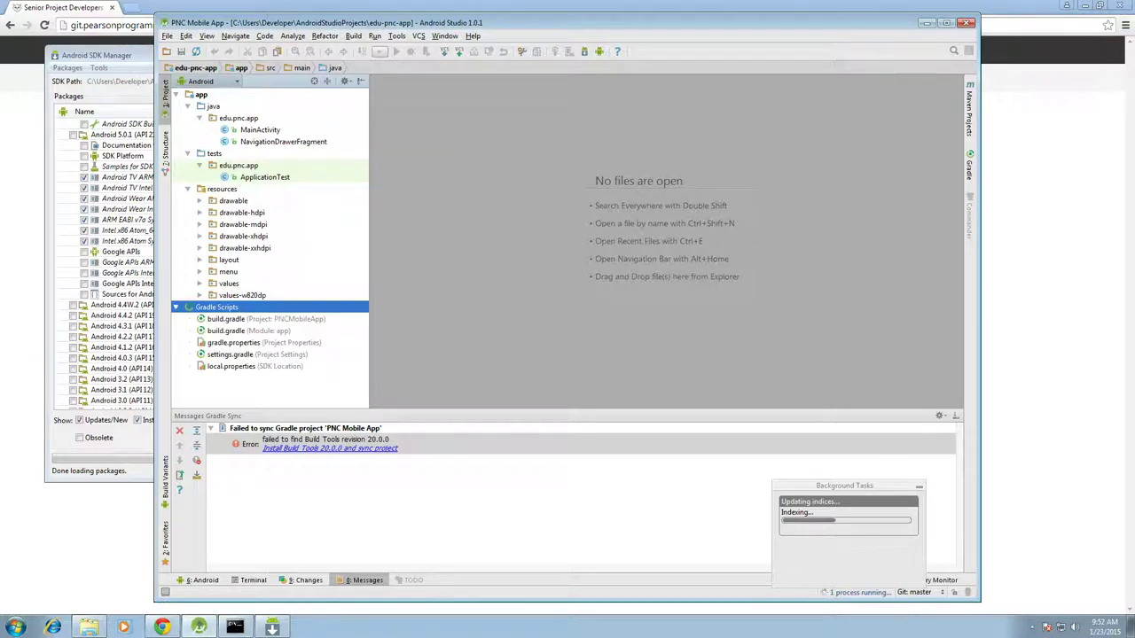